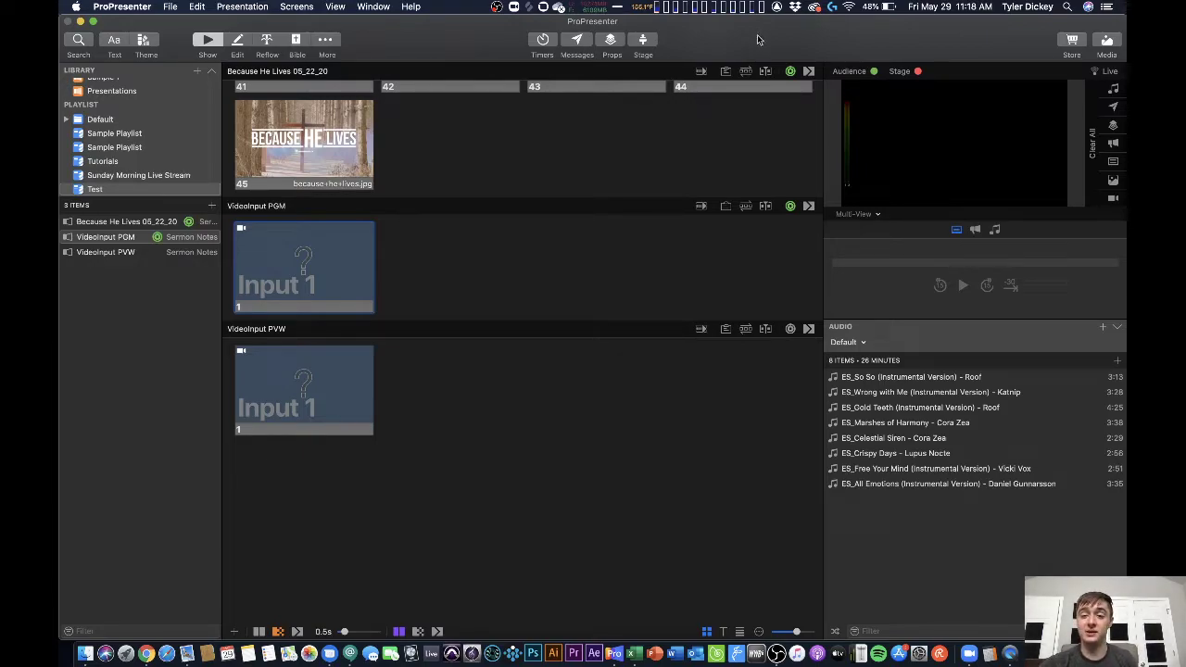
Step: Switch the current look to Presentation
left_click(791, 72)
left_click(808, 83)
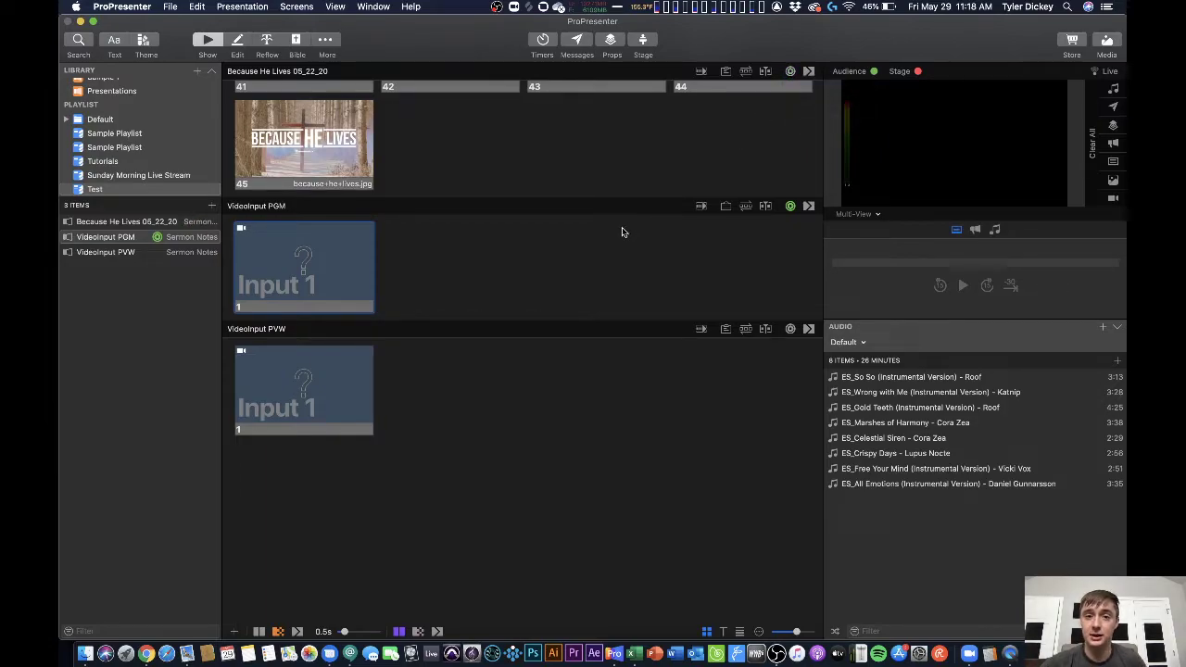
scroll(622, 232, "up", 10)
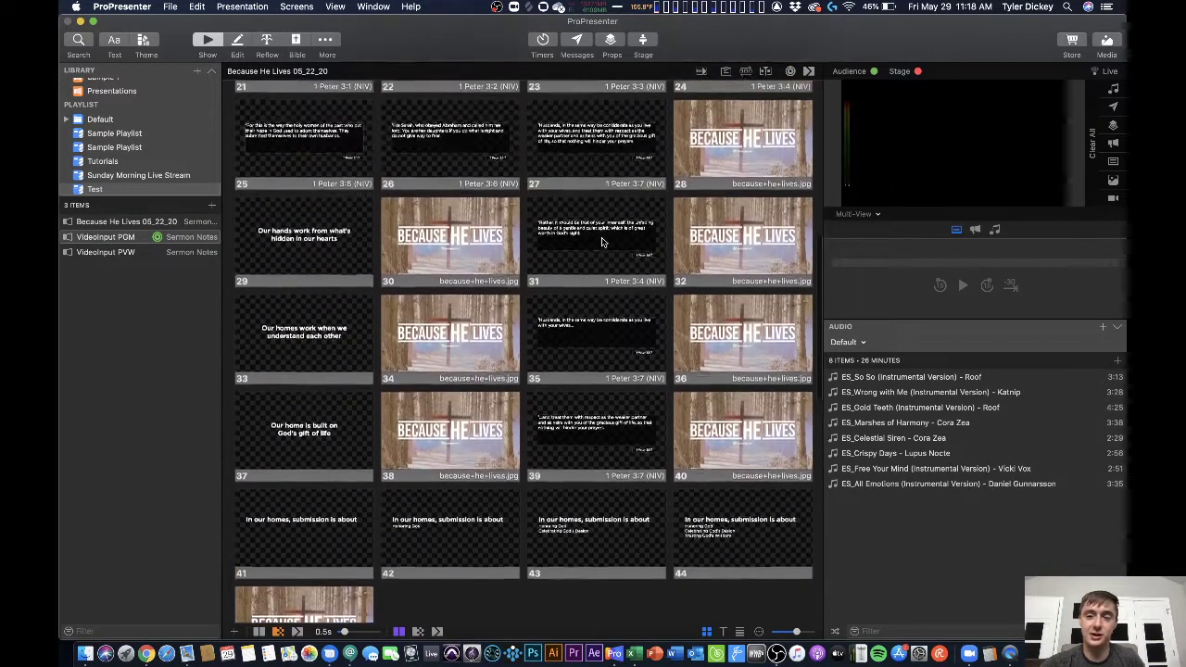
scroll(601, 241, "up", 10)
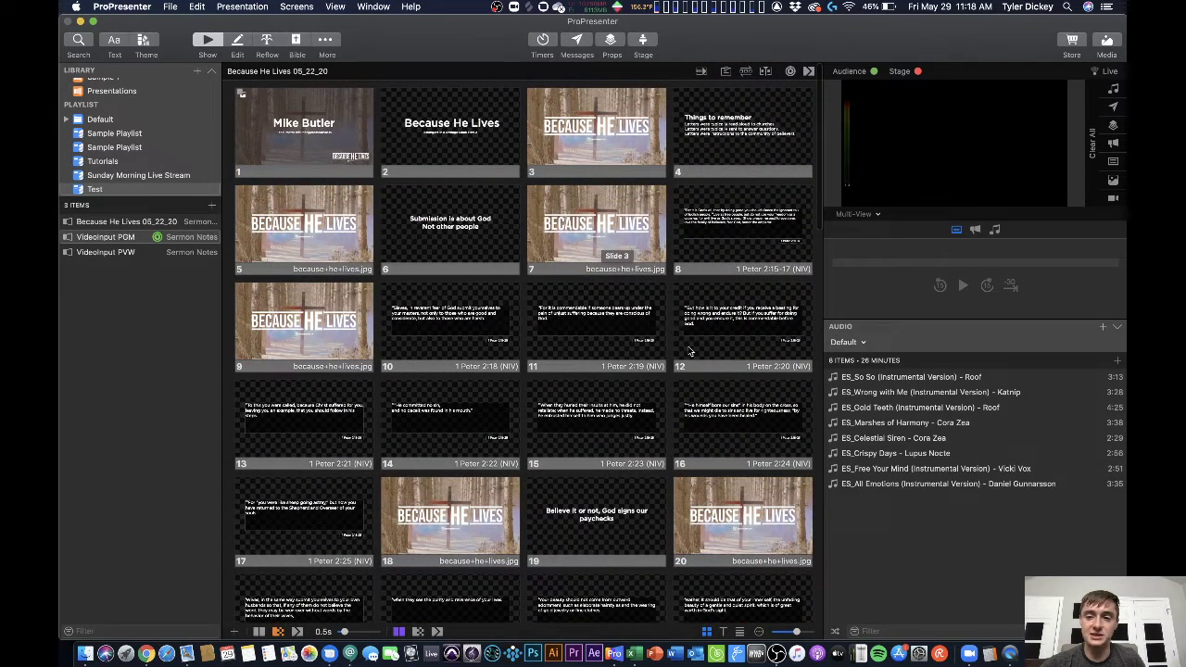
scroll(689, 351, "down", 10)
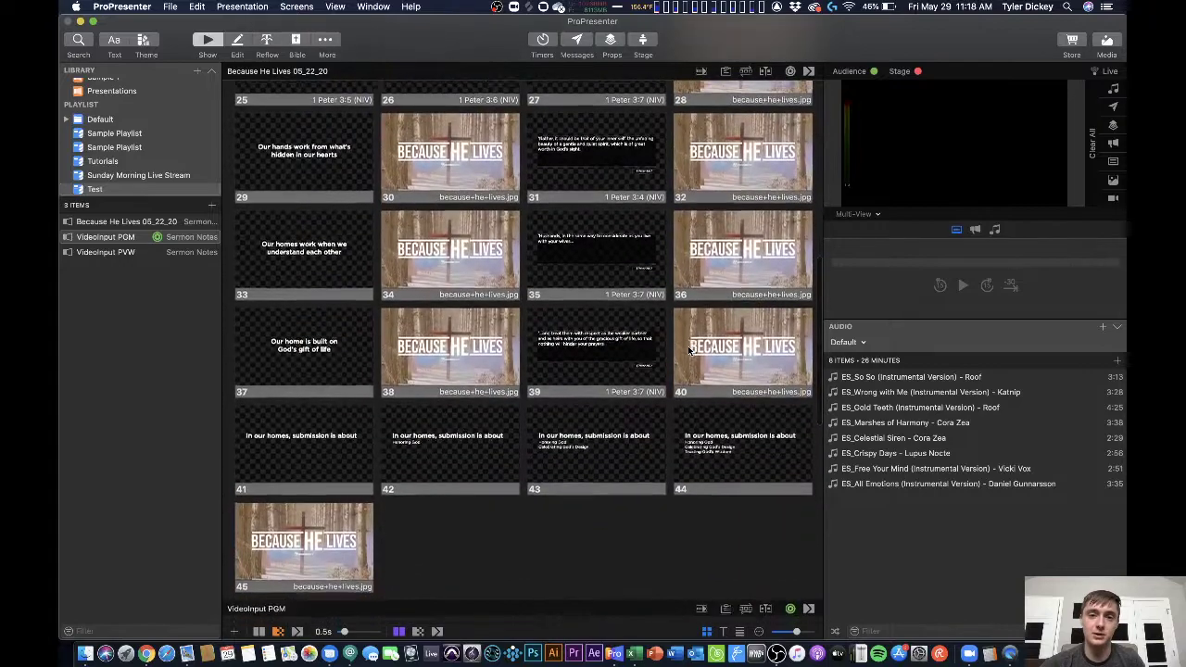
scroll(690, 351, "down", 5)
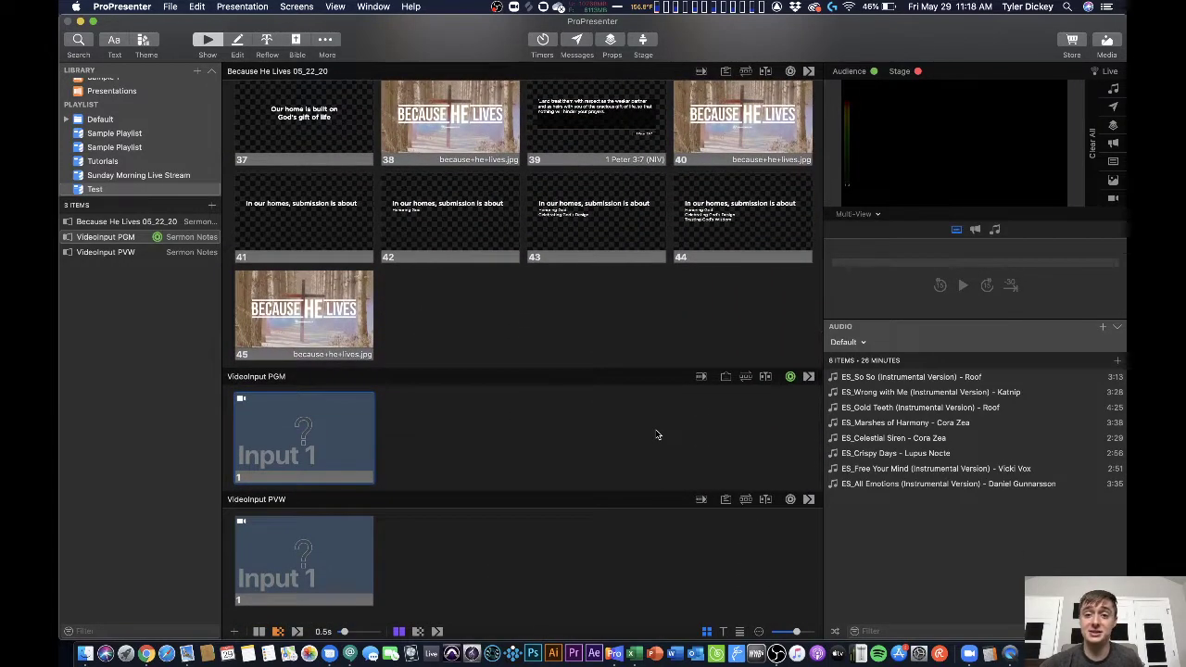
scroll(657, 435, "down", 1)
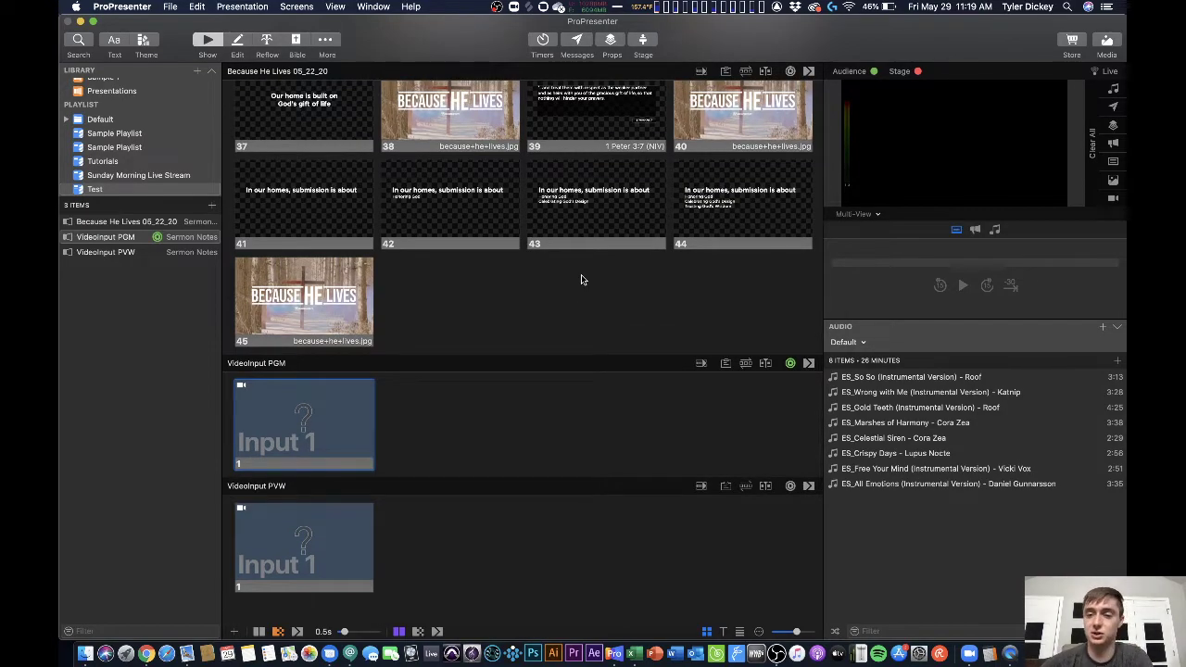
Step: Open the Preferences' screen configuration and compare the Live Stream PGM and PVW screen settings
left_click(129, 8)
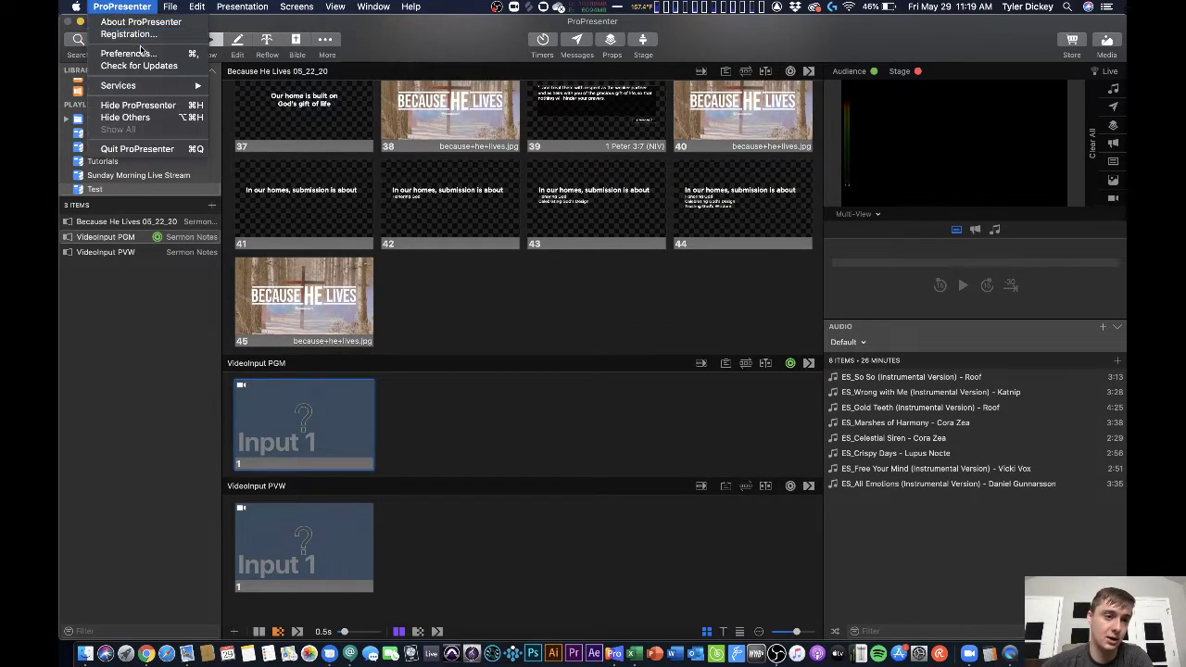
left_click(126, 54)
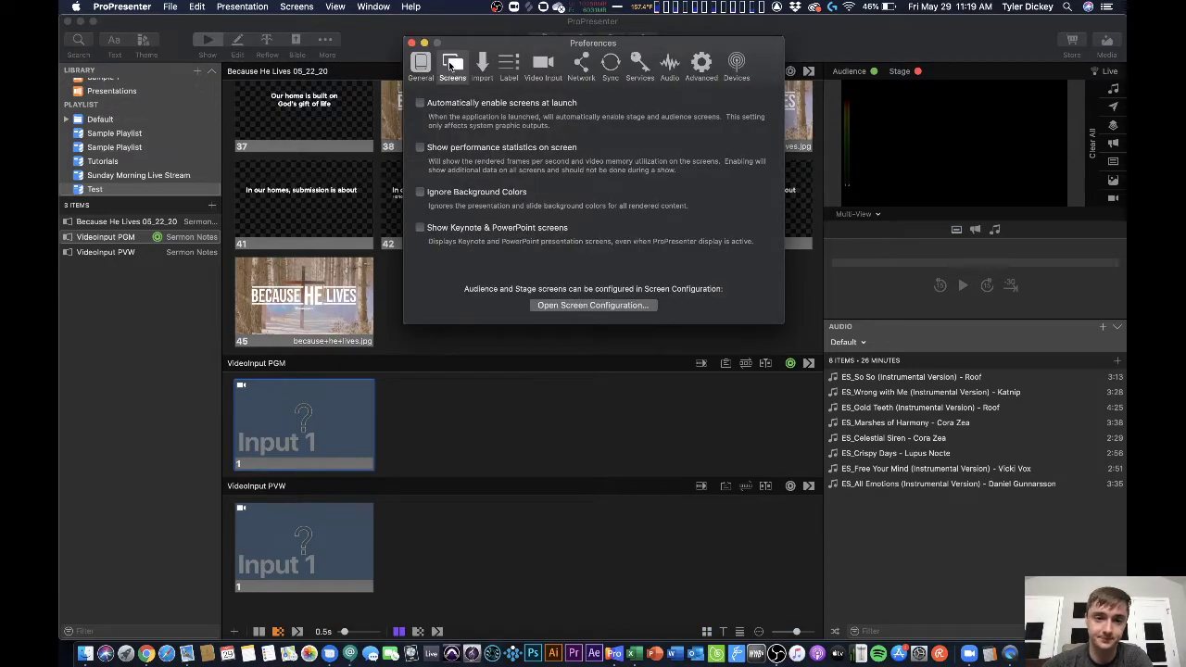
left_click(543, 306)
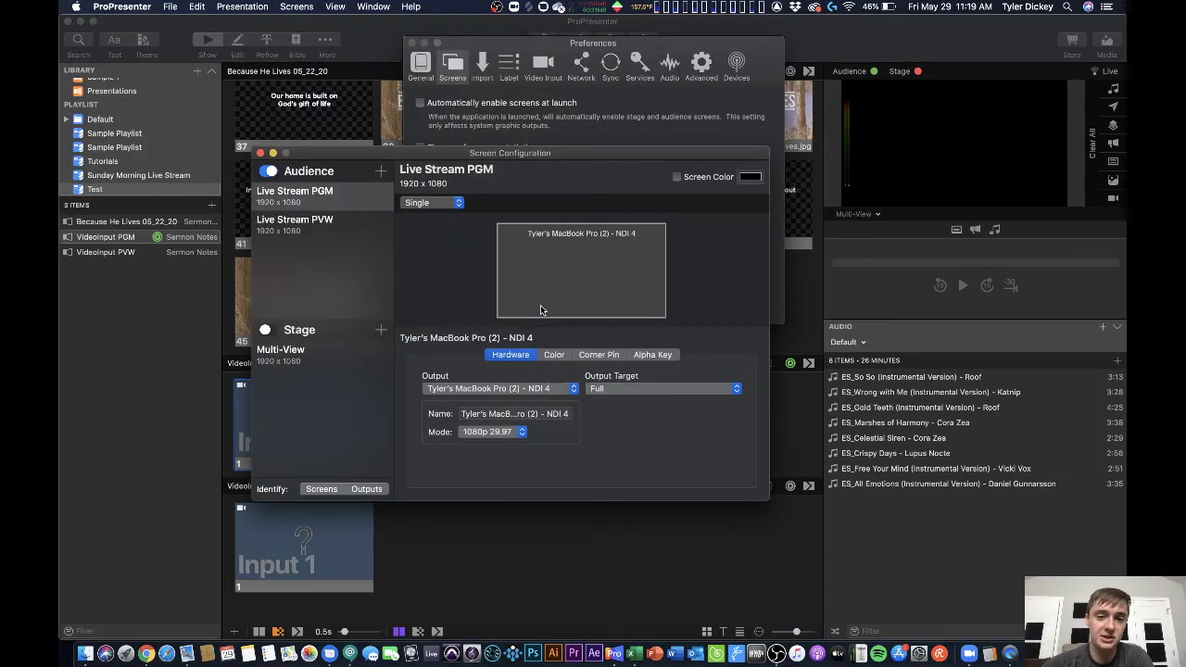
left_click(352, 200)
left_click(348, 219)
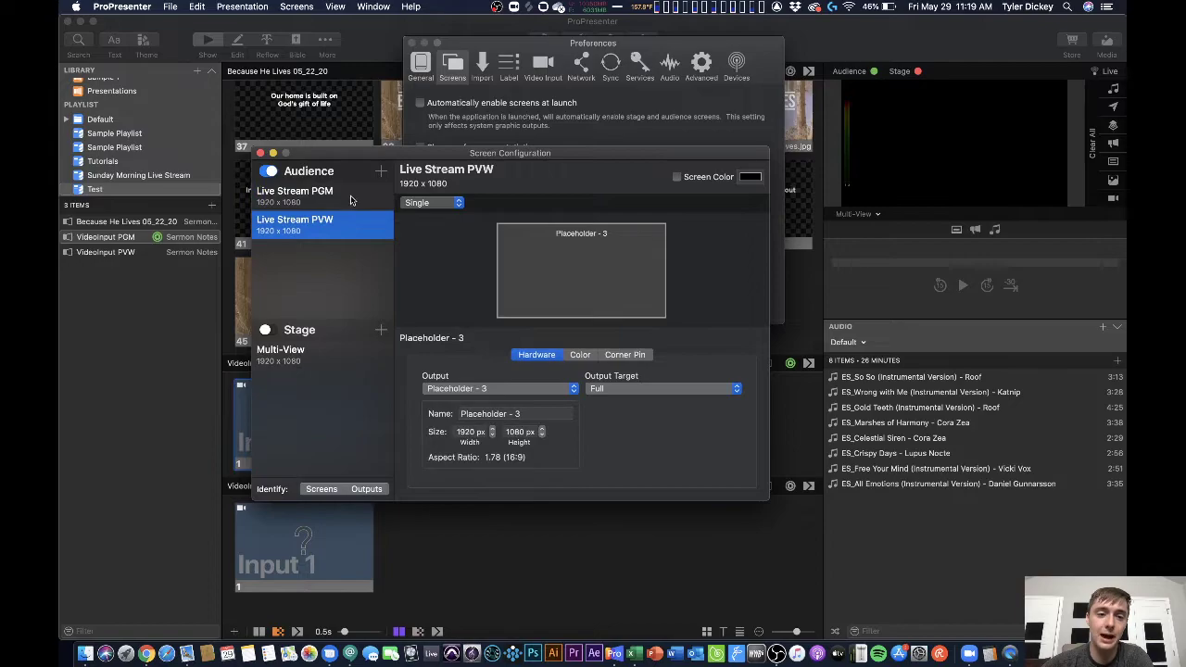
left_click(354, 198)
left_click(350, 230)
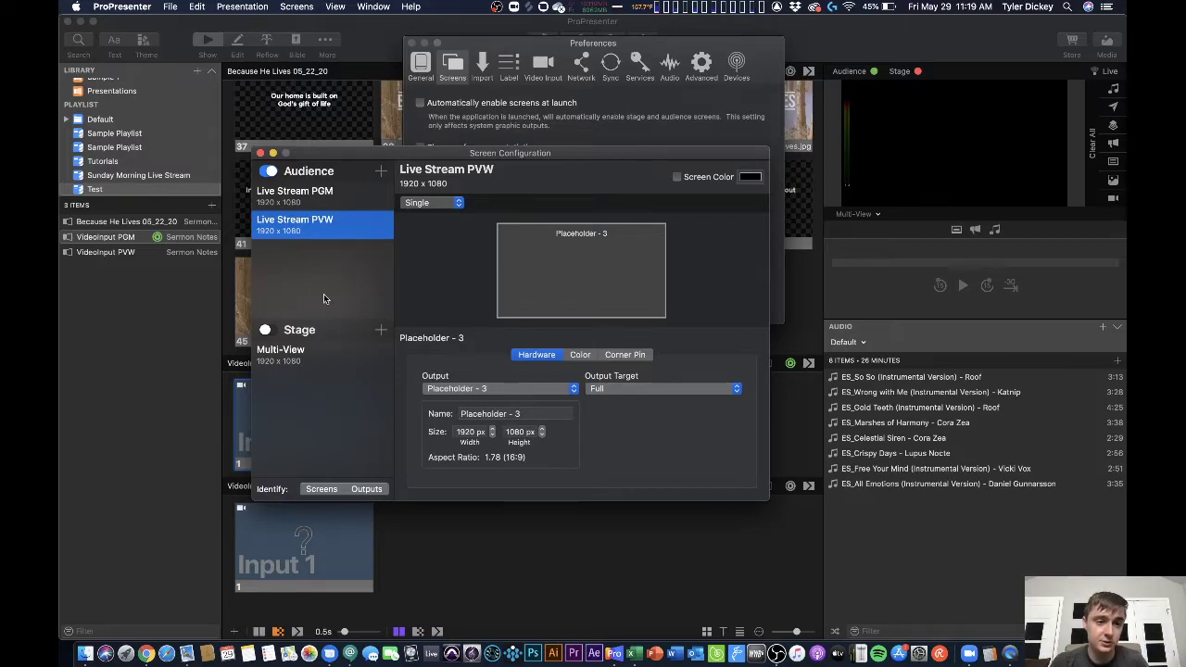
Step: Check PGM's NDI output and the PVW and Multi-View screens, then show the Video Input preferences
left_click(347, 194)
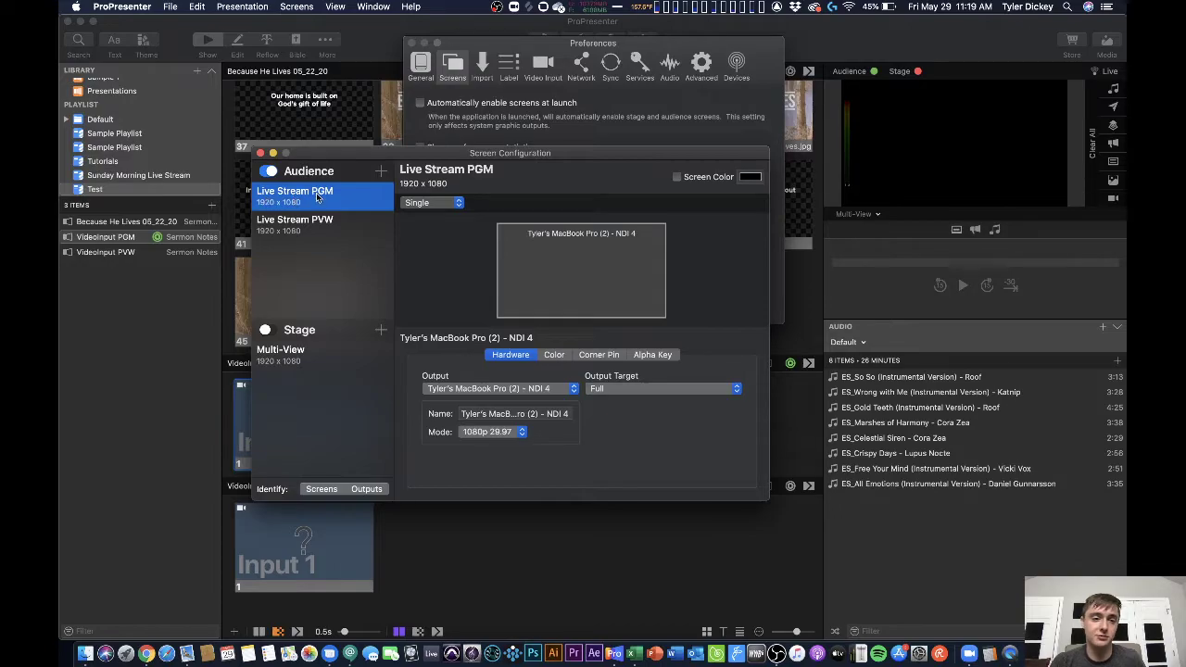
left_click(467, 393)
left_click(386, 377)
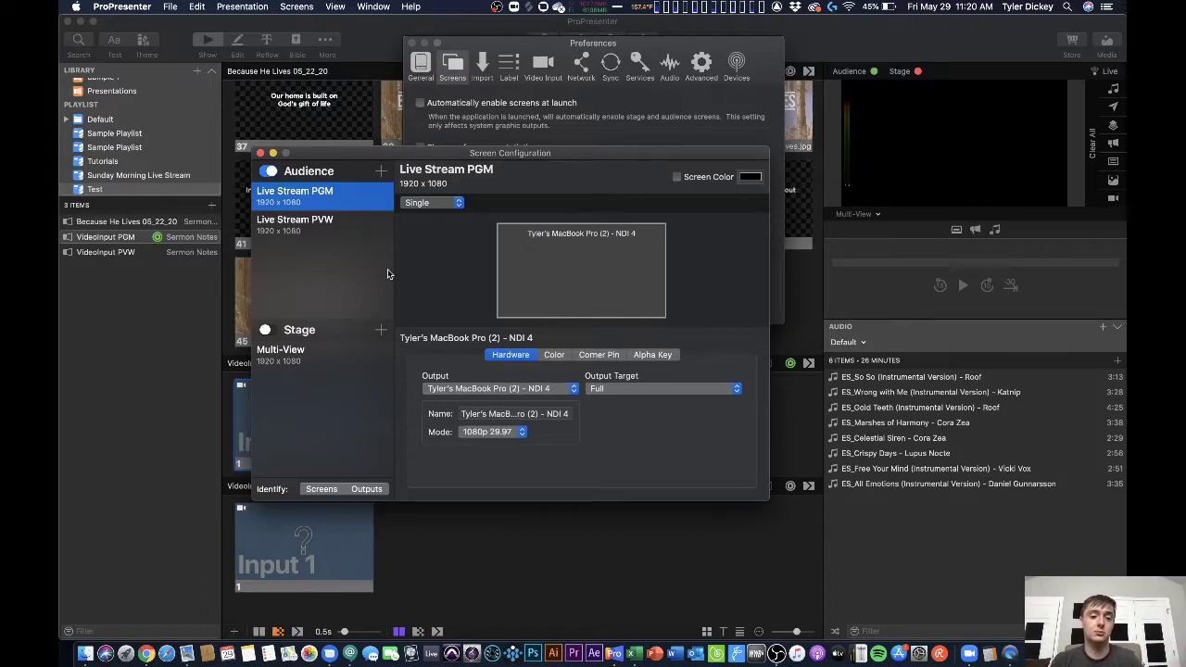
left_click(348, 226)
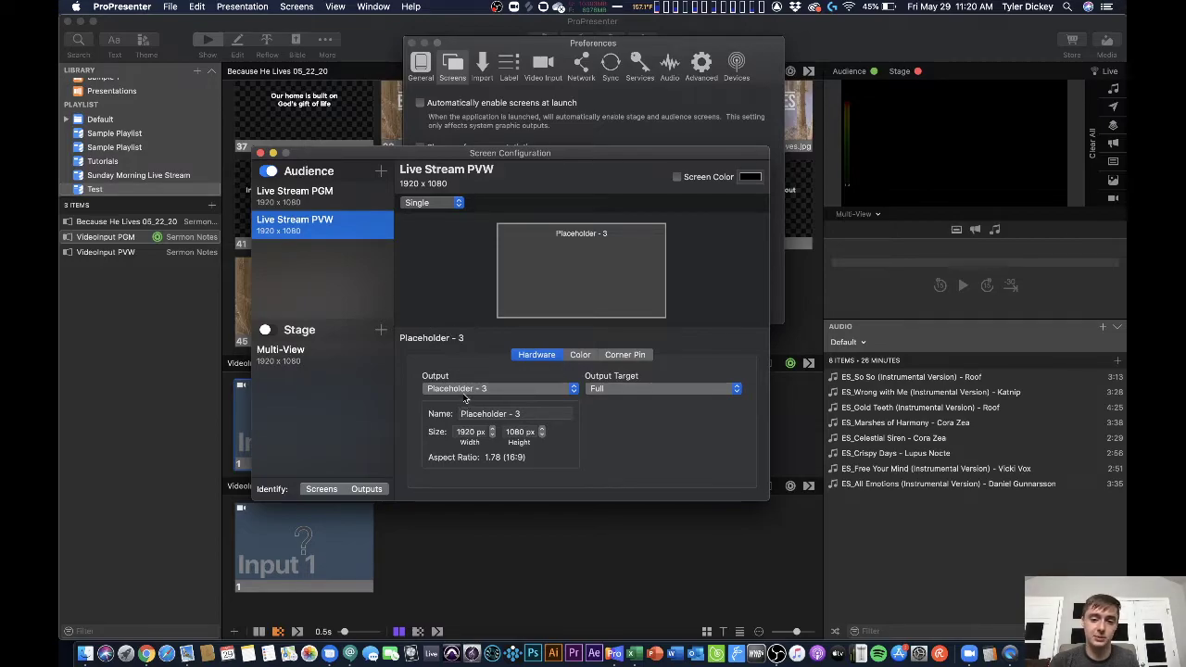
left_click(342, 354)
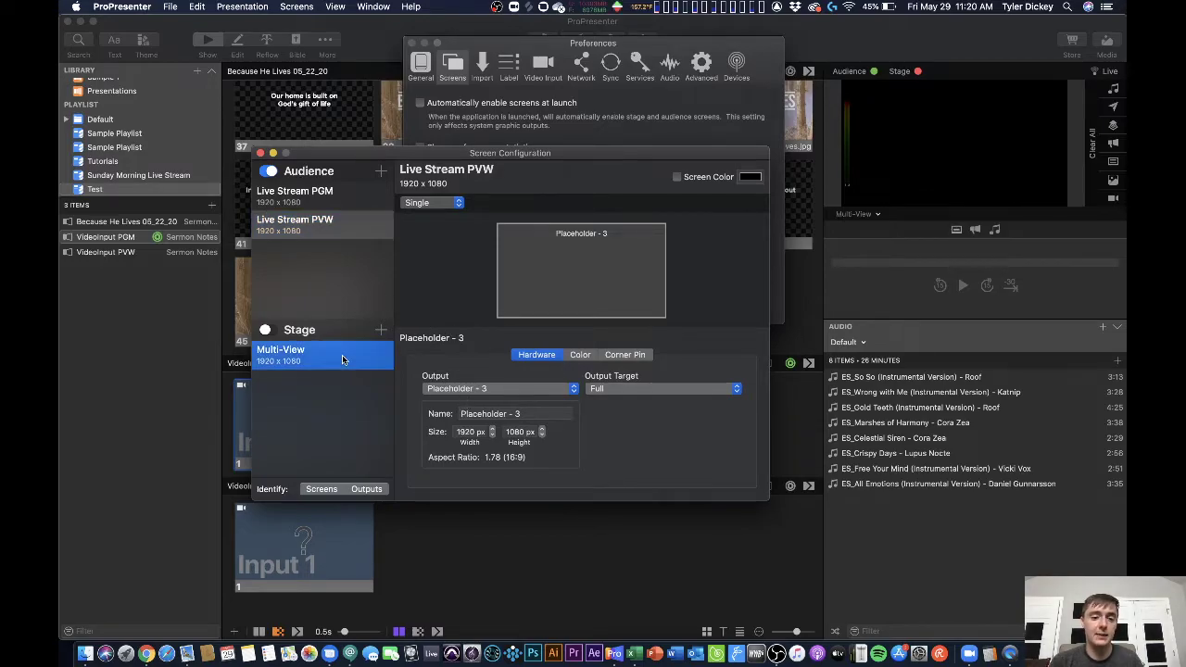
left_click(260, 153)
left_click(543, 65)
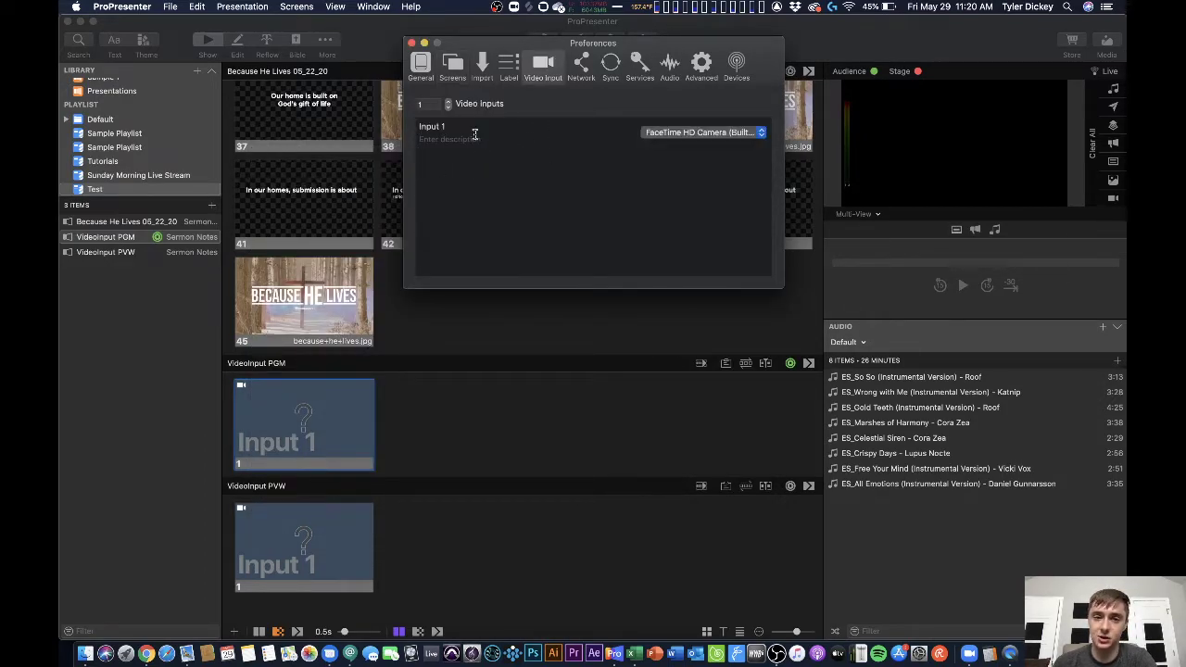
left_click(425, 104)
key("BackSpace")
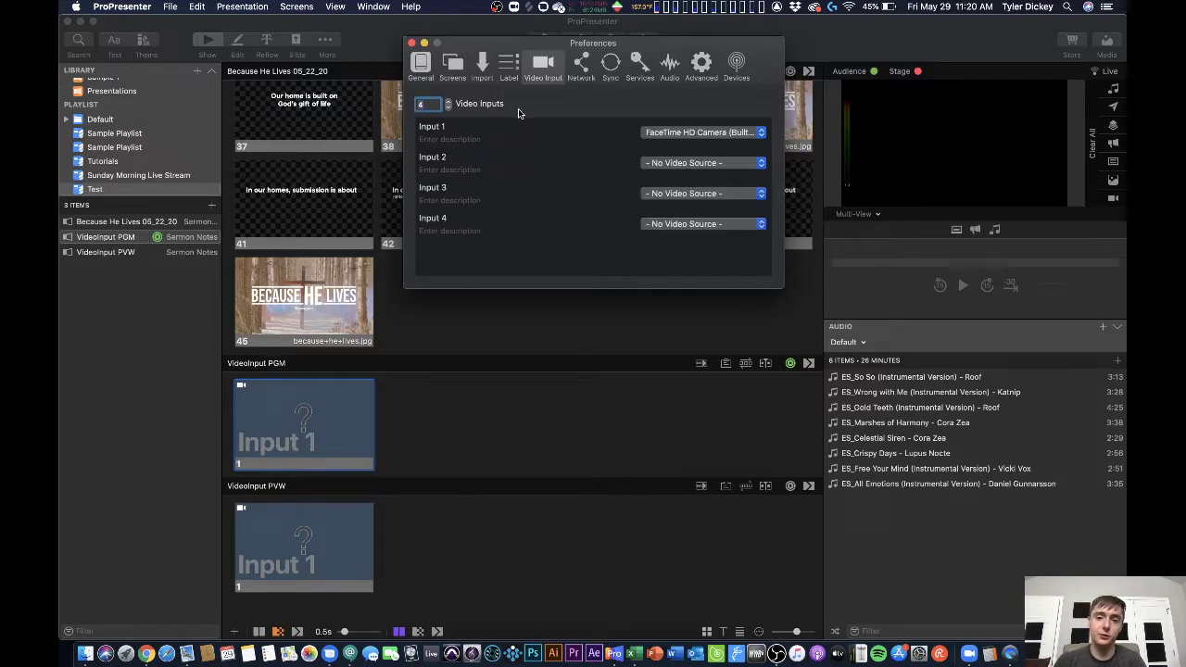
left_click(679, 164)
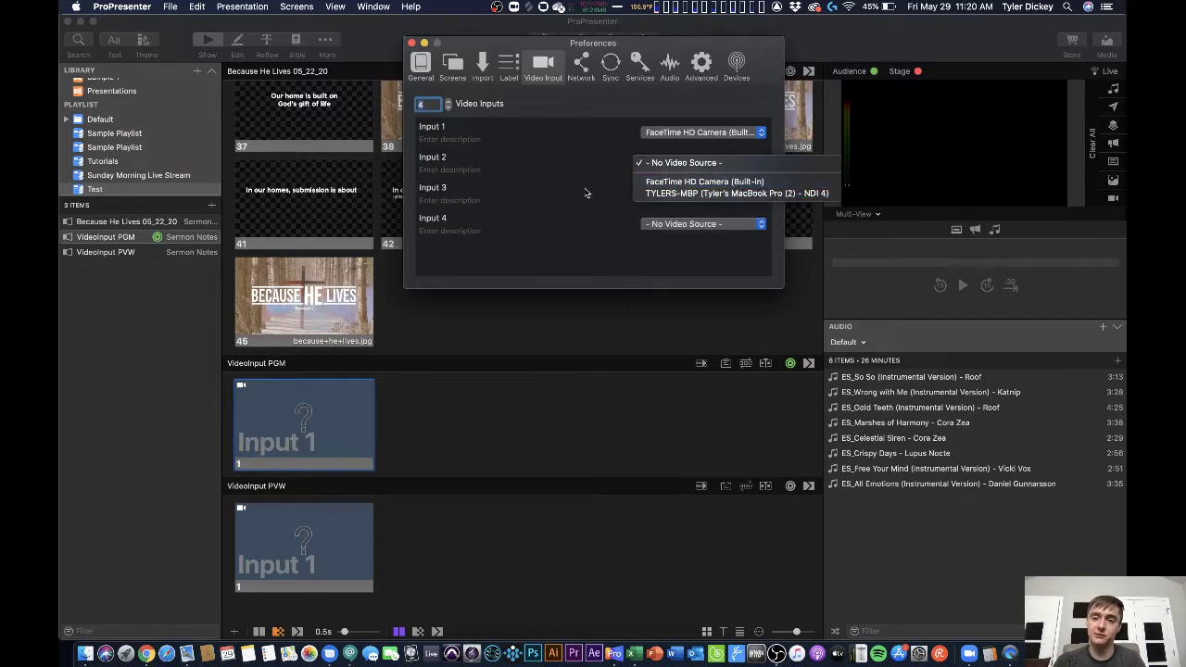
left_click(587, 192)
left_click(644, 192)
left_click(593, 220)
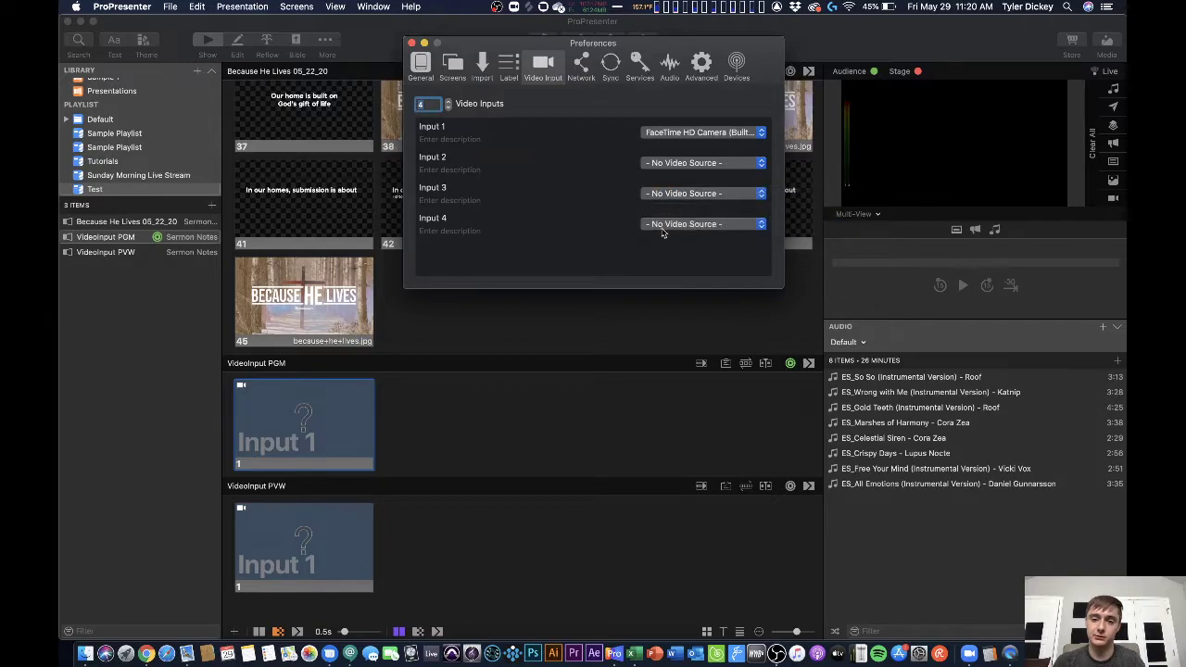
left_click(654, 224)
left_click(588, 256)
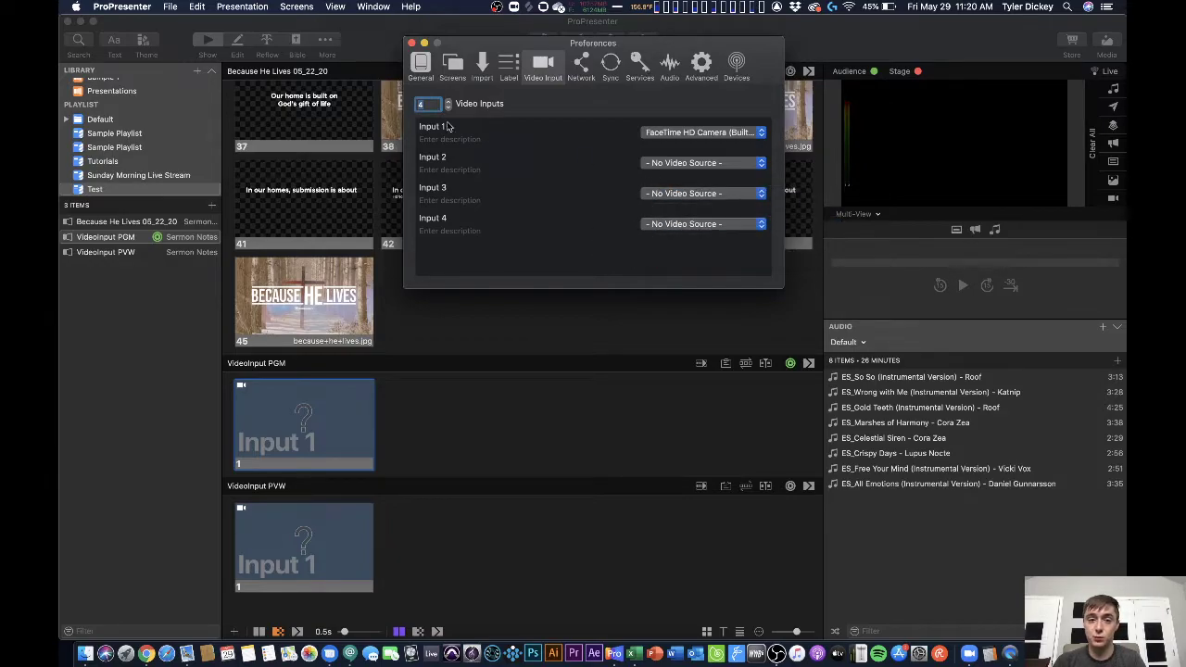
type("1")
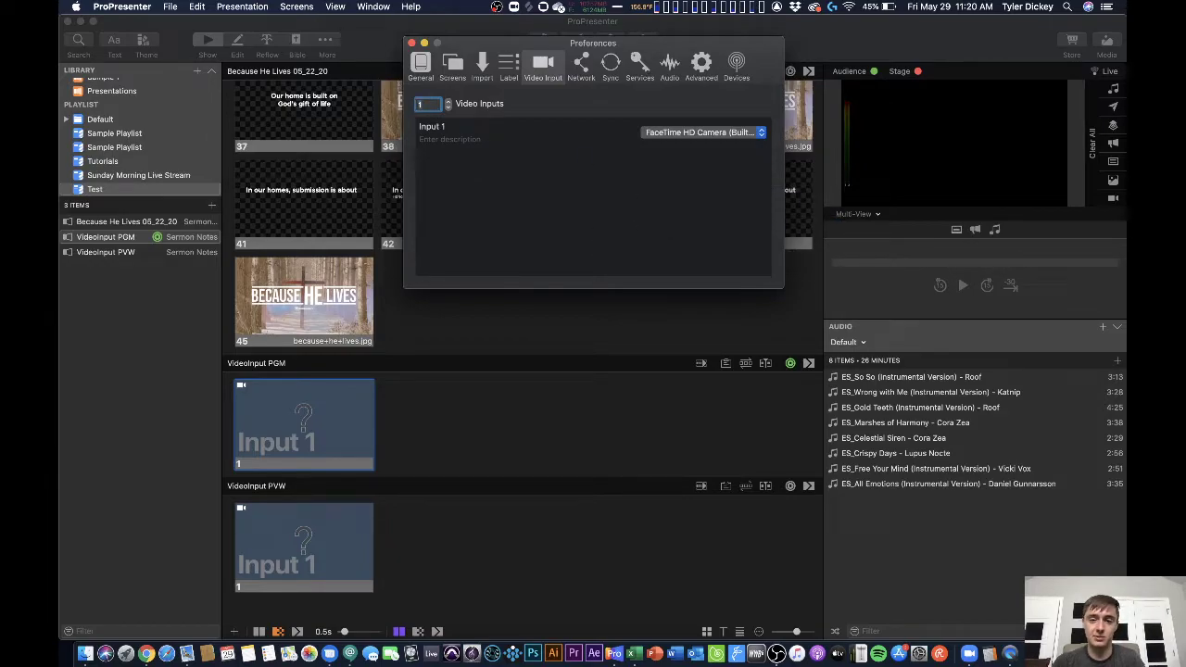
left_click(411, 44)
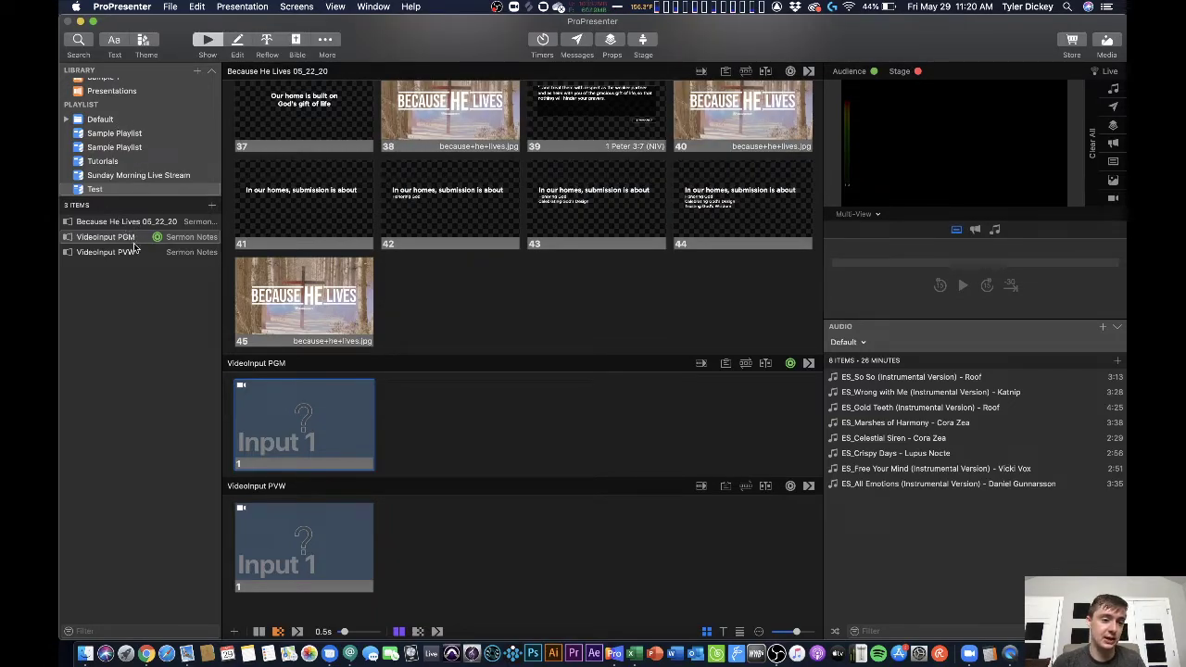
scroll(139, 133, "up", 2)
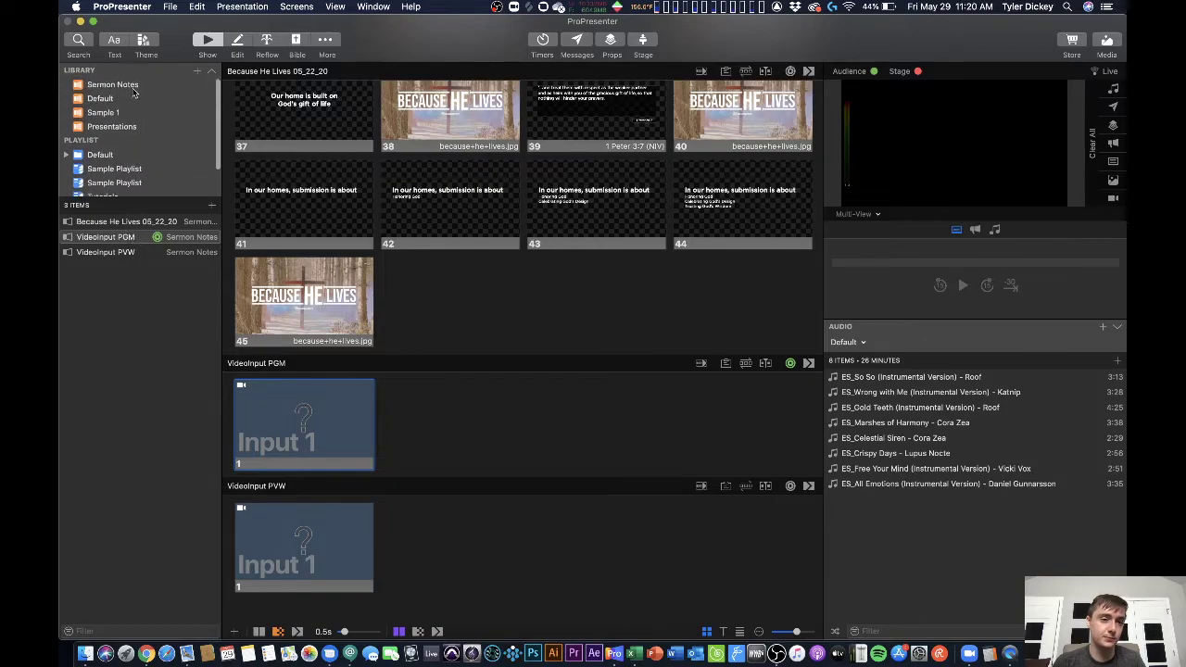
left_click(134, 88)
scroll(124, 144, "down", 3)
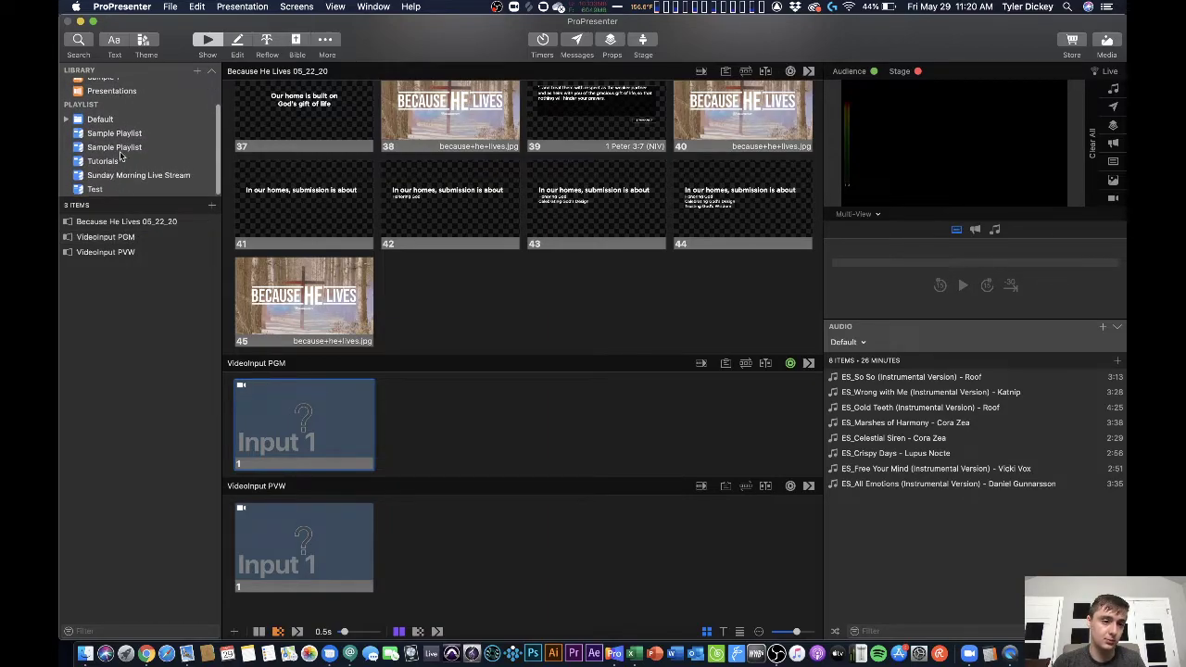
left_click(113, 236)
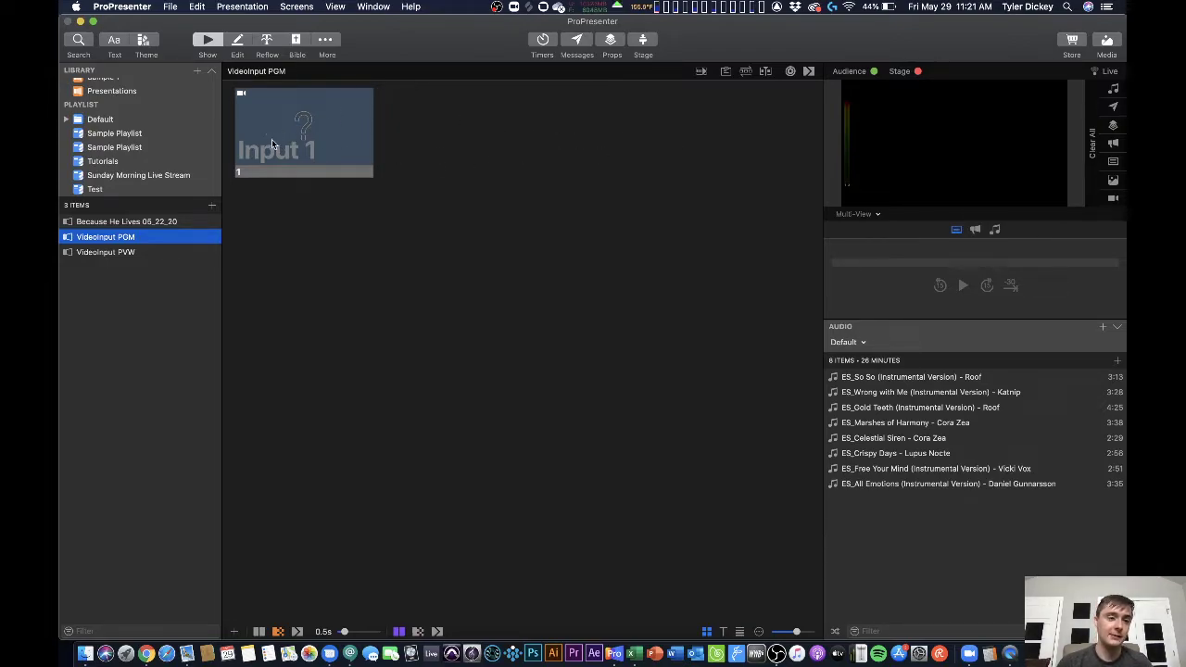
left_click(144, 255)
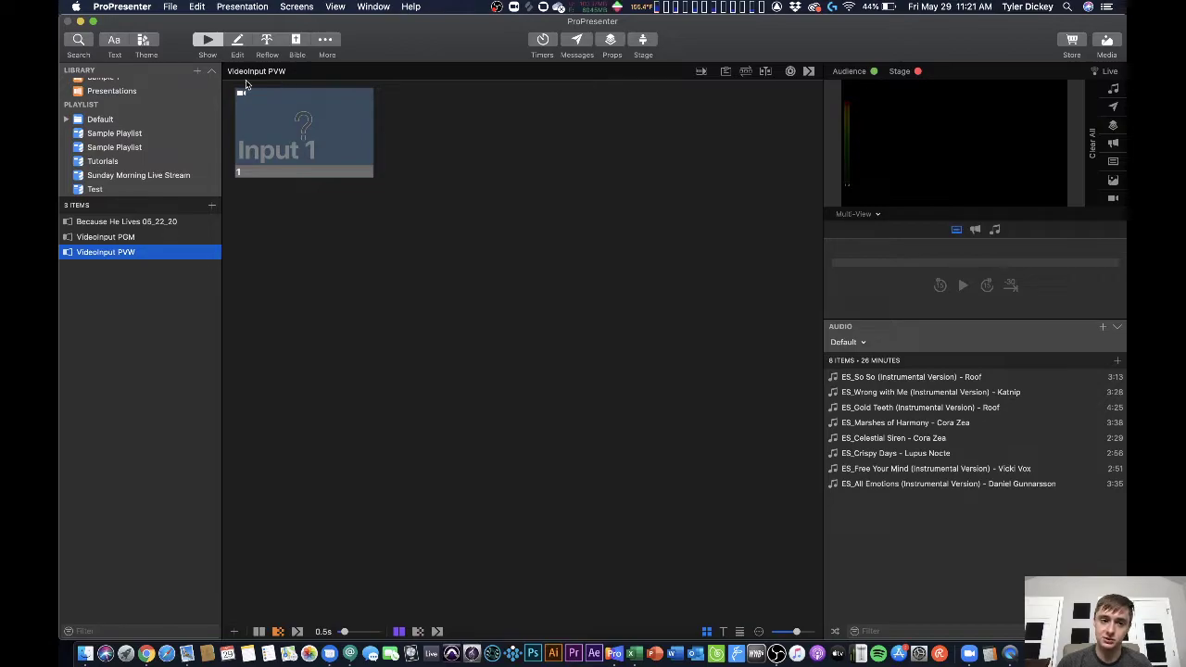
left_click(164, 236)
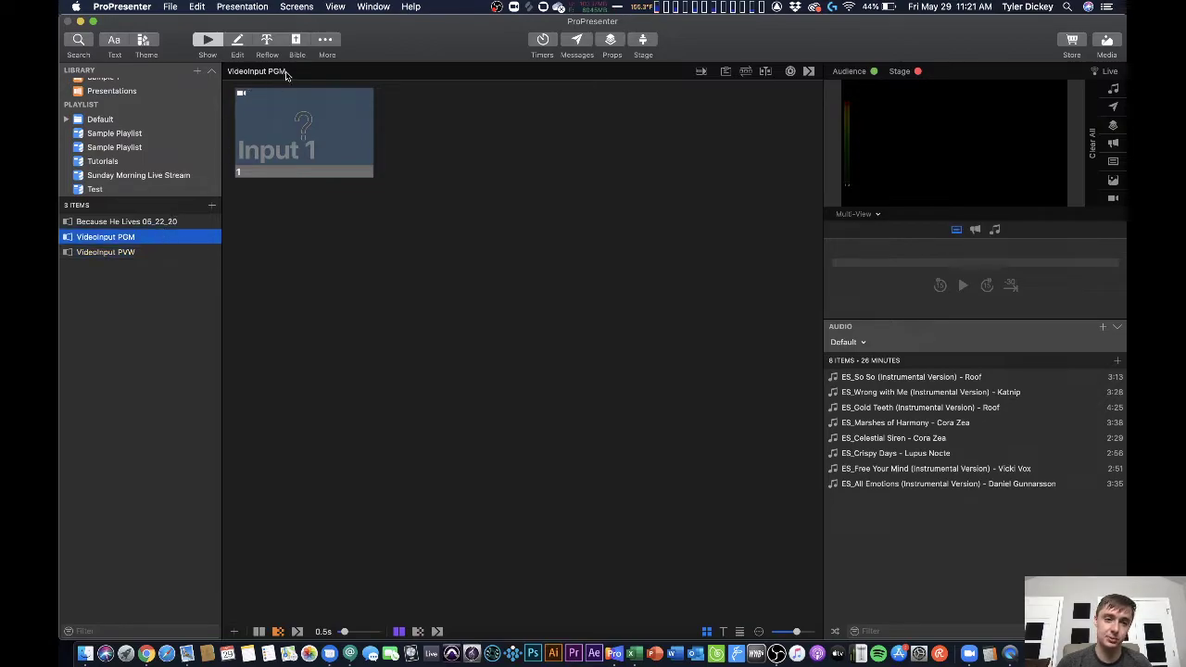
left_click(146, 254)
left_click(162, 238)
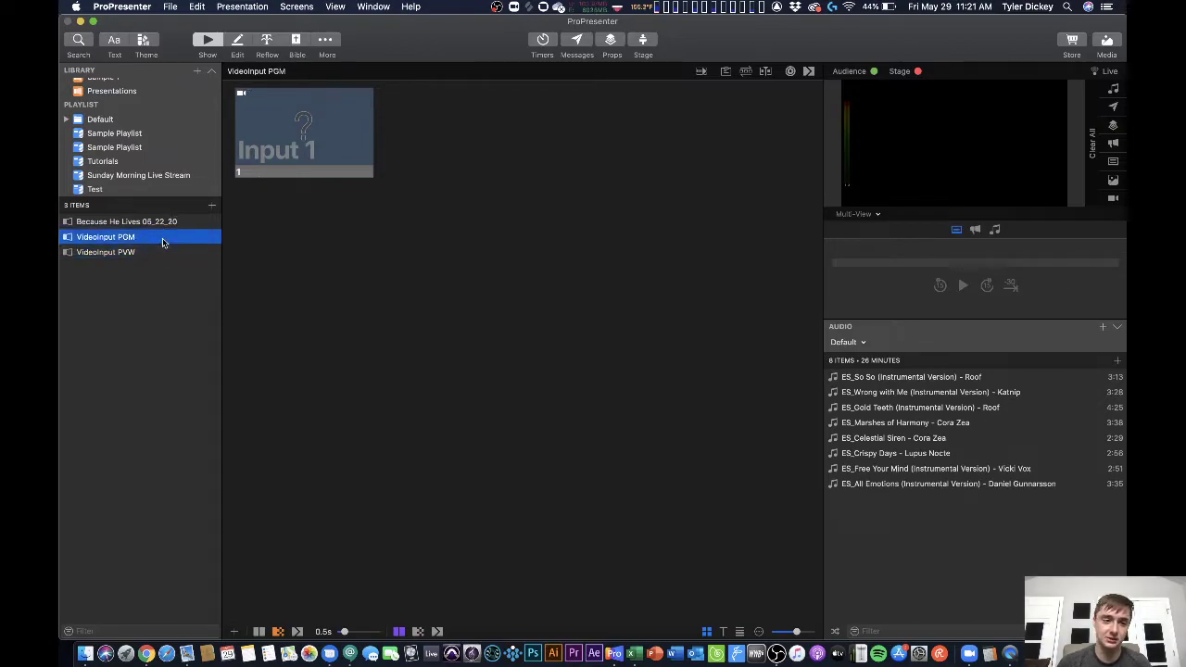
left_click(123, 189)
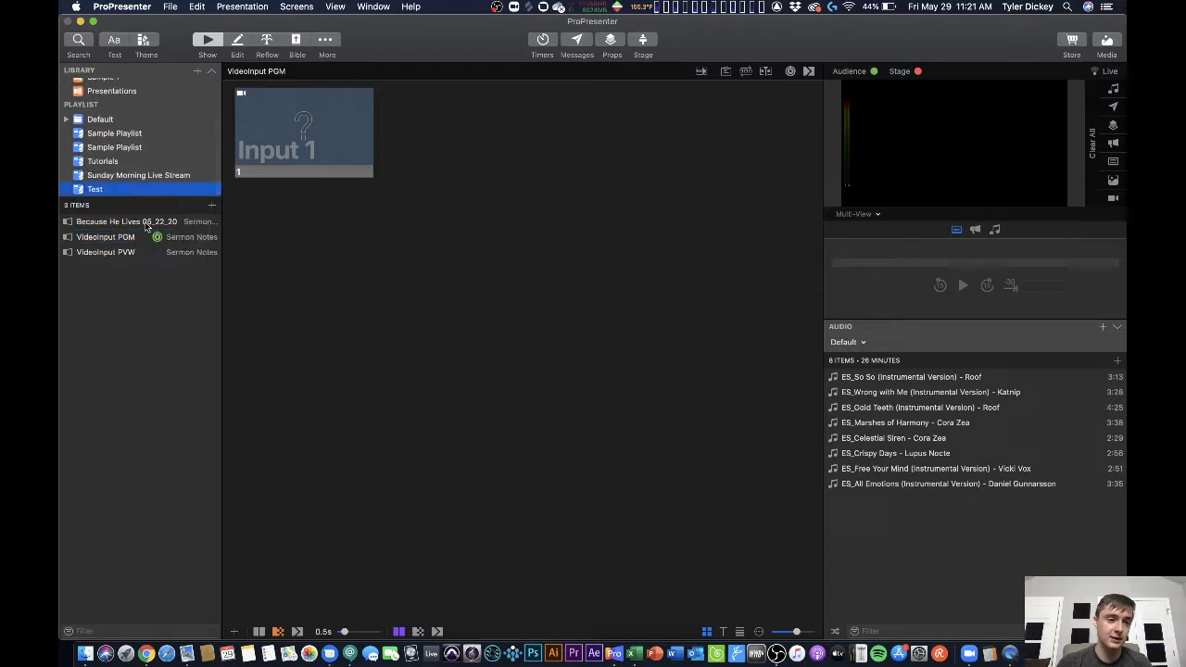
left_click(194, 227)
left_click(190, 240)
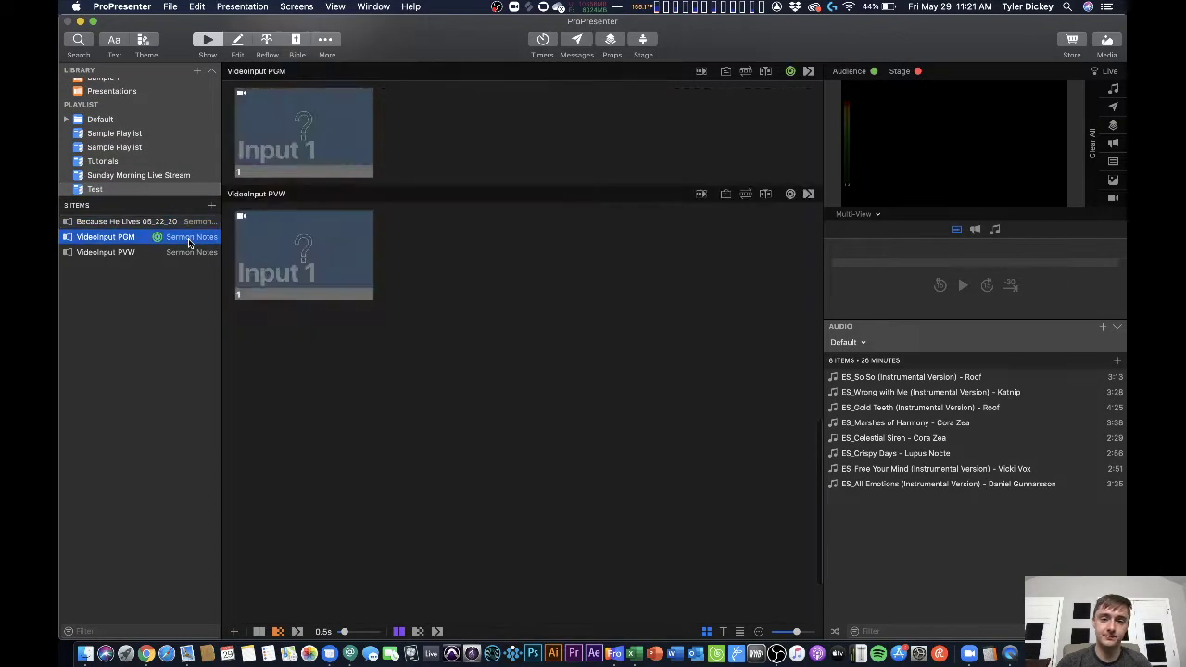
left_click(132, 252)
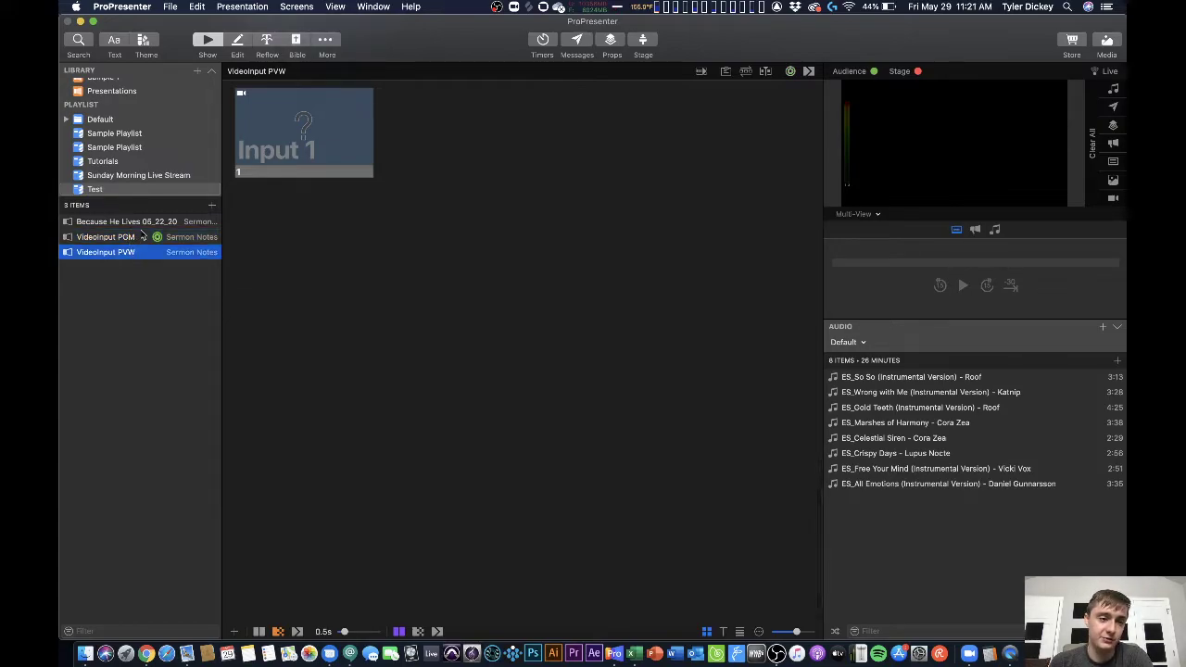
left_click(142, 237)
left_click(139, 252)
left_click(146, 238)
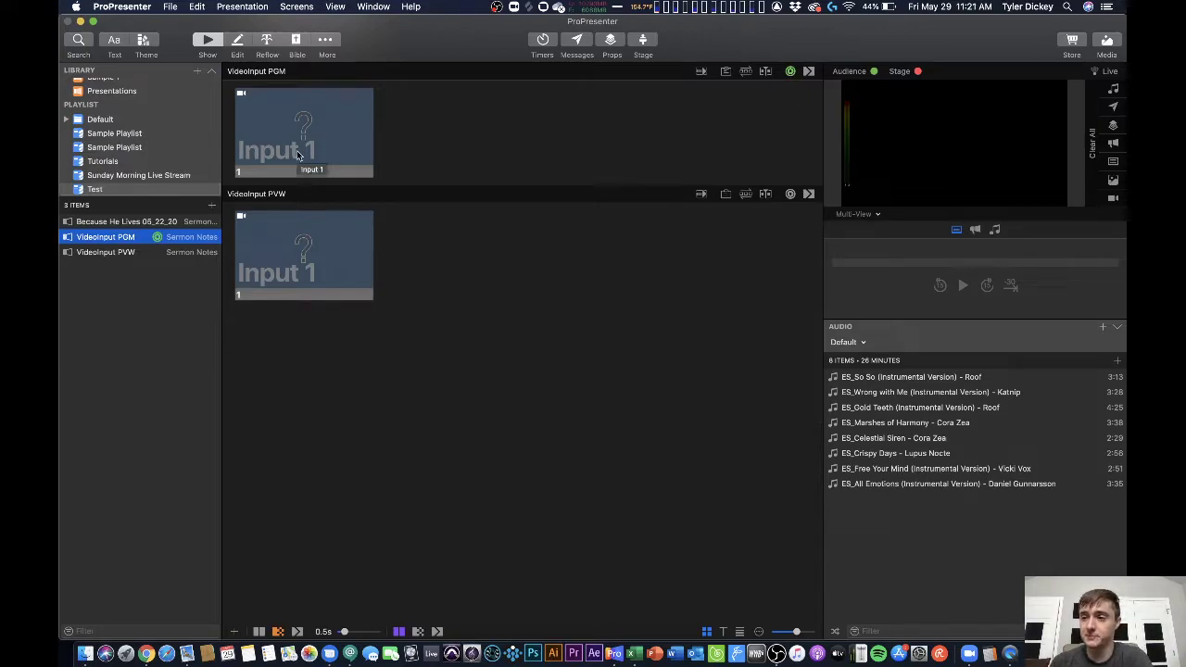
left_click(858, 217)
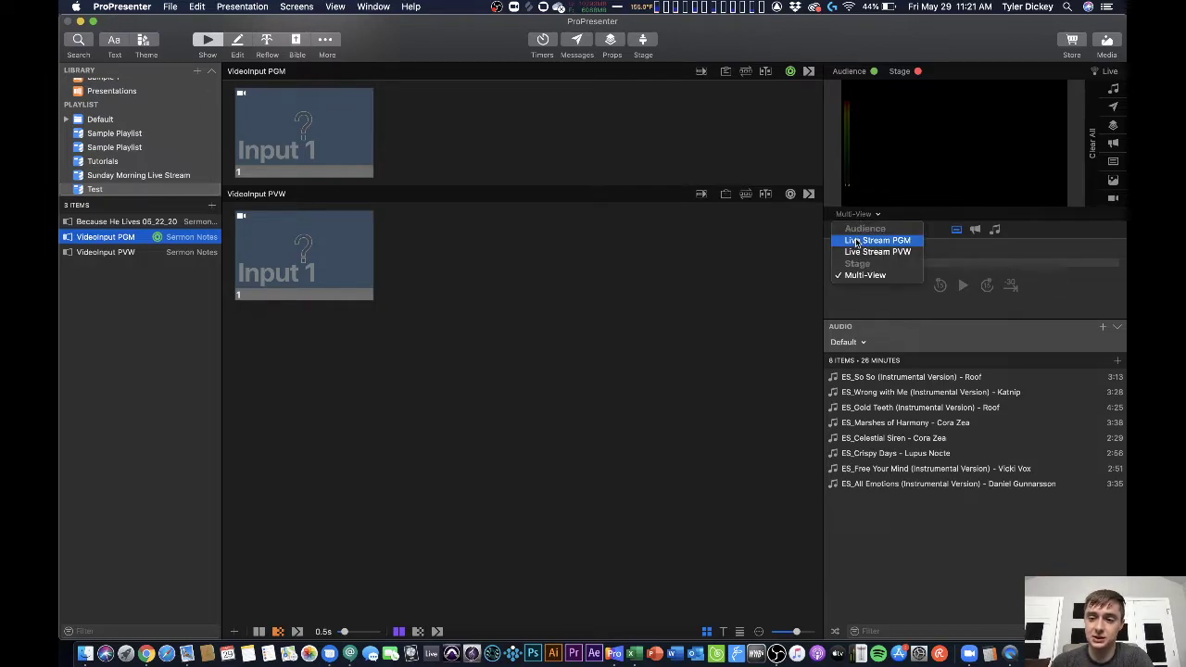
left_click(855, 242)
left_click(854, 215)
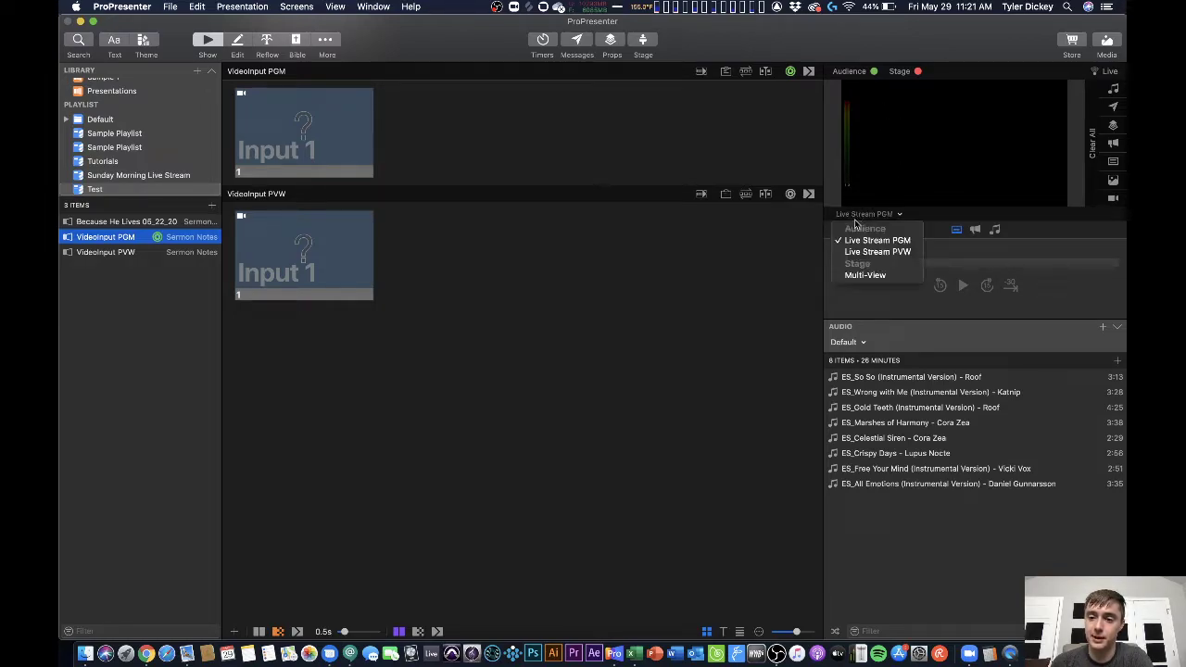
left_click(864, 276)
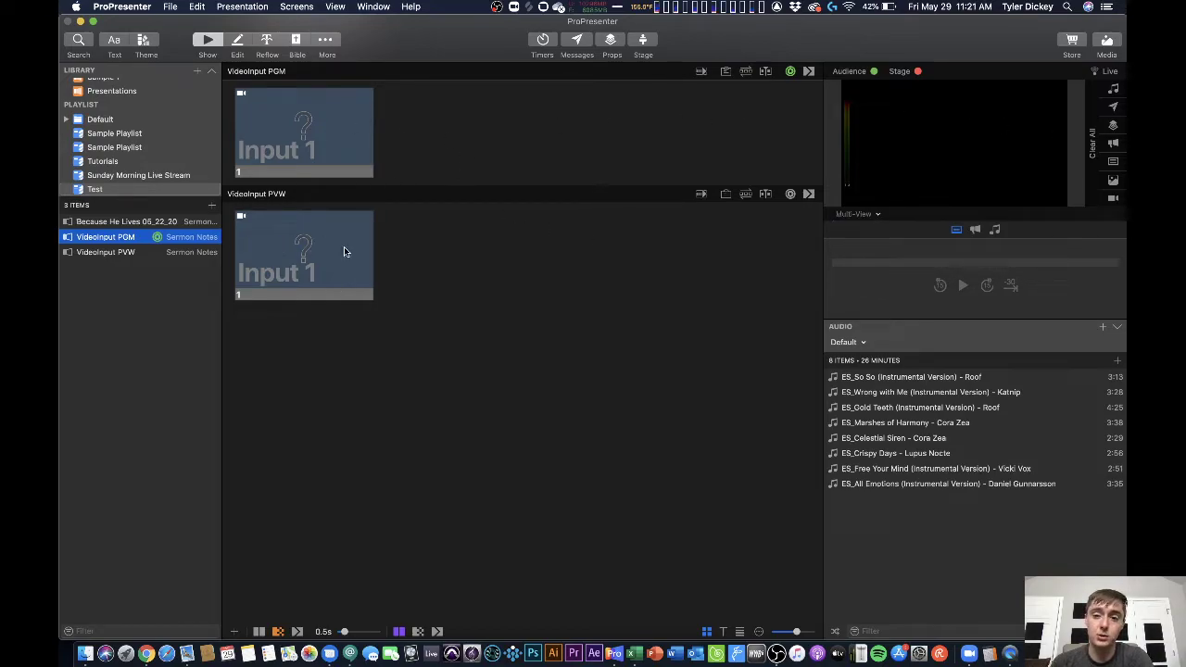
left_click(295, 7)
left_click(300, 57)
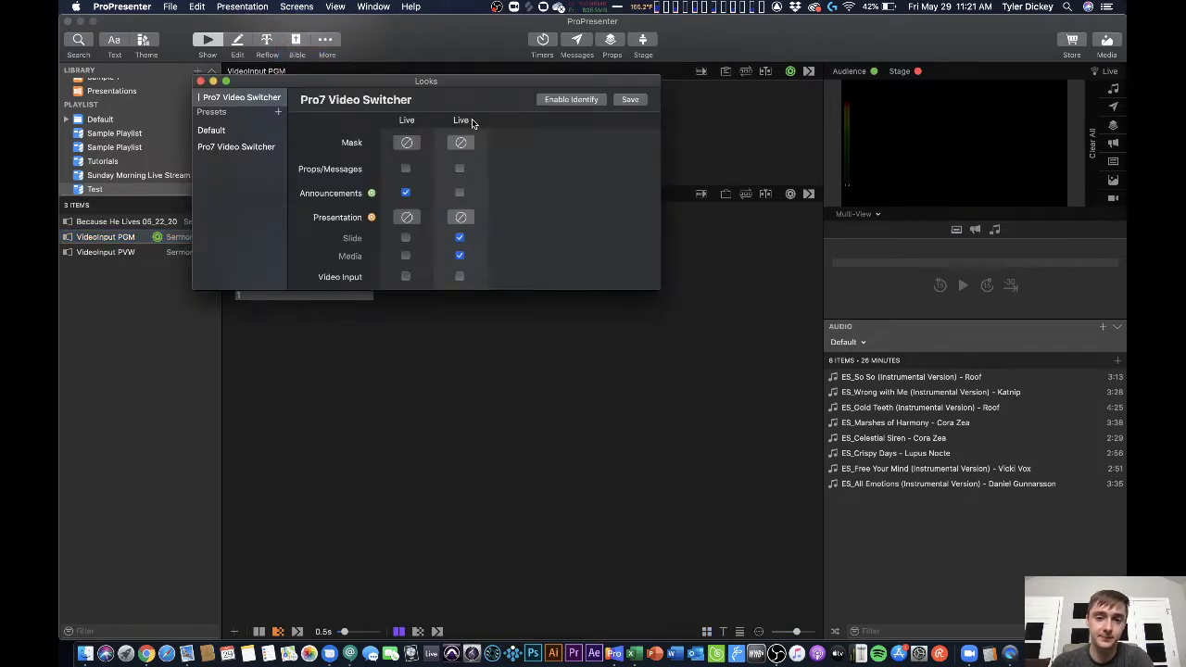
left_click_drag(470, 82, 677, 85)
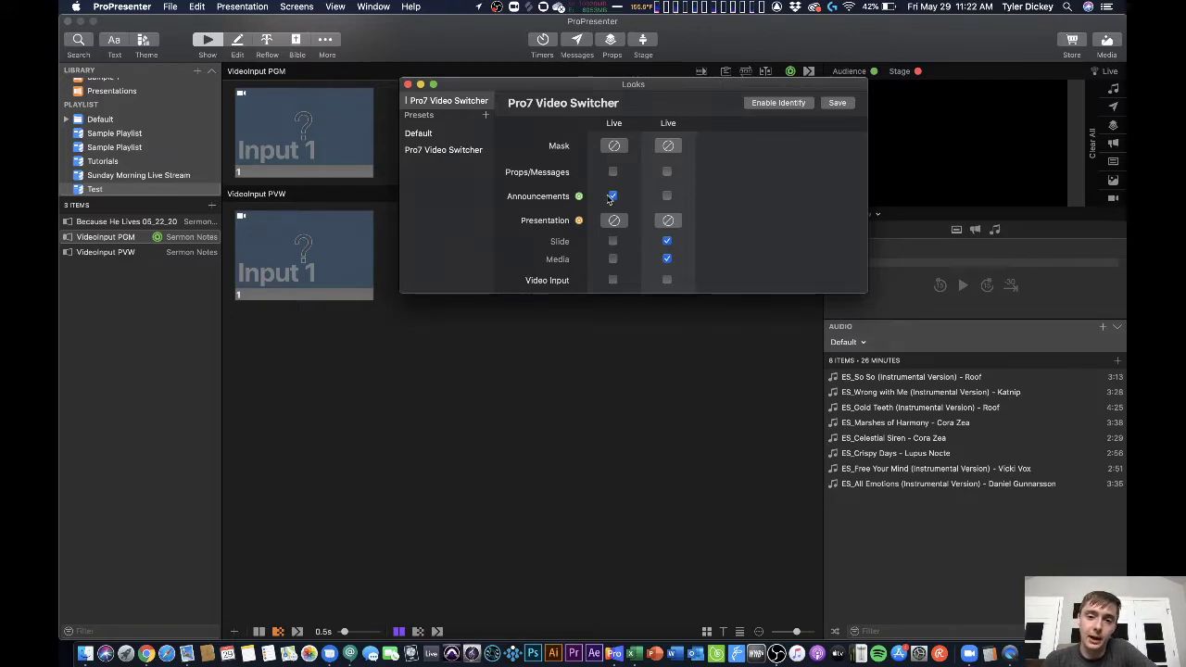
left_click(610, 198)
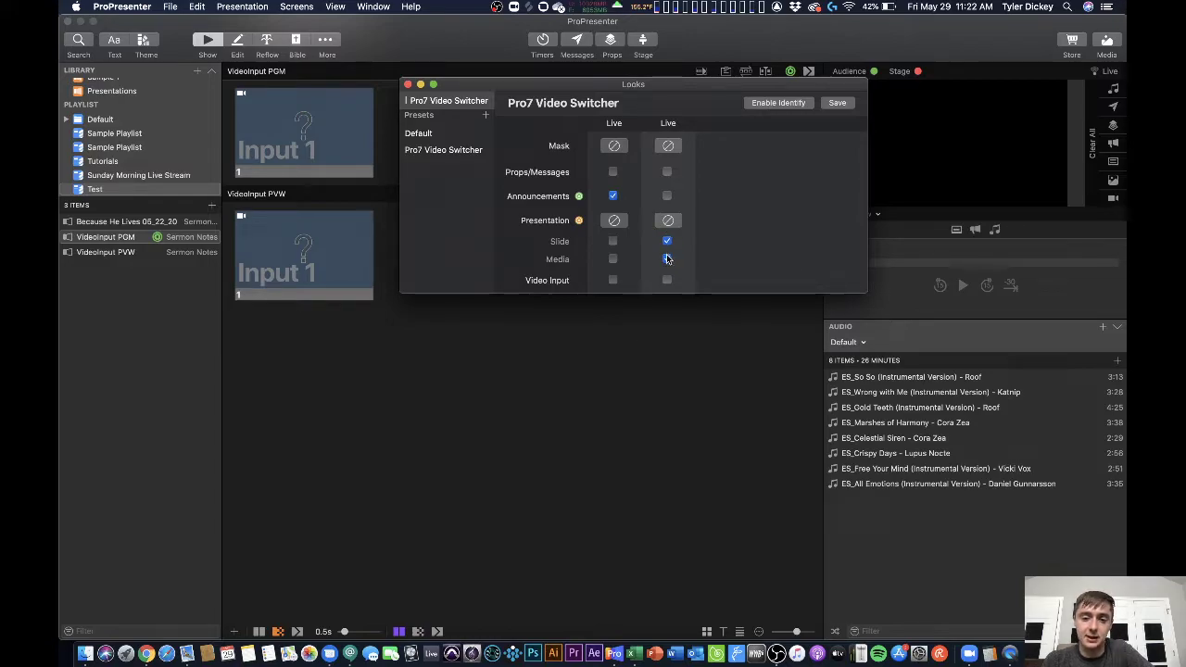
left_click(667, 259)
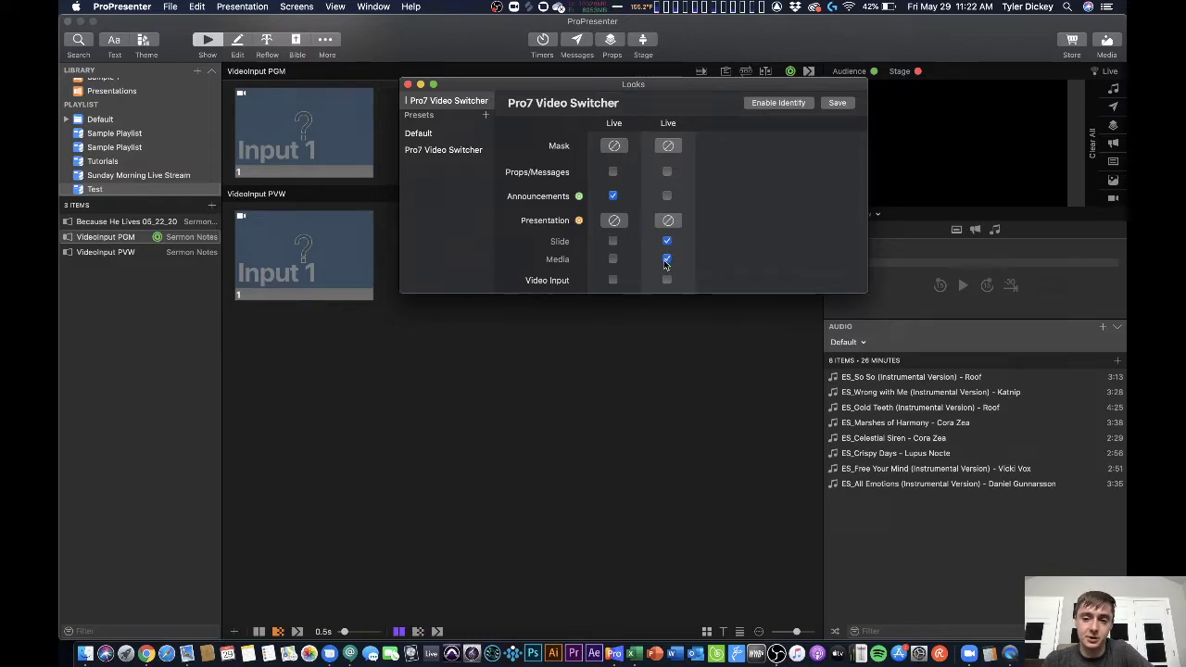
left_click(613, 172)
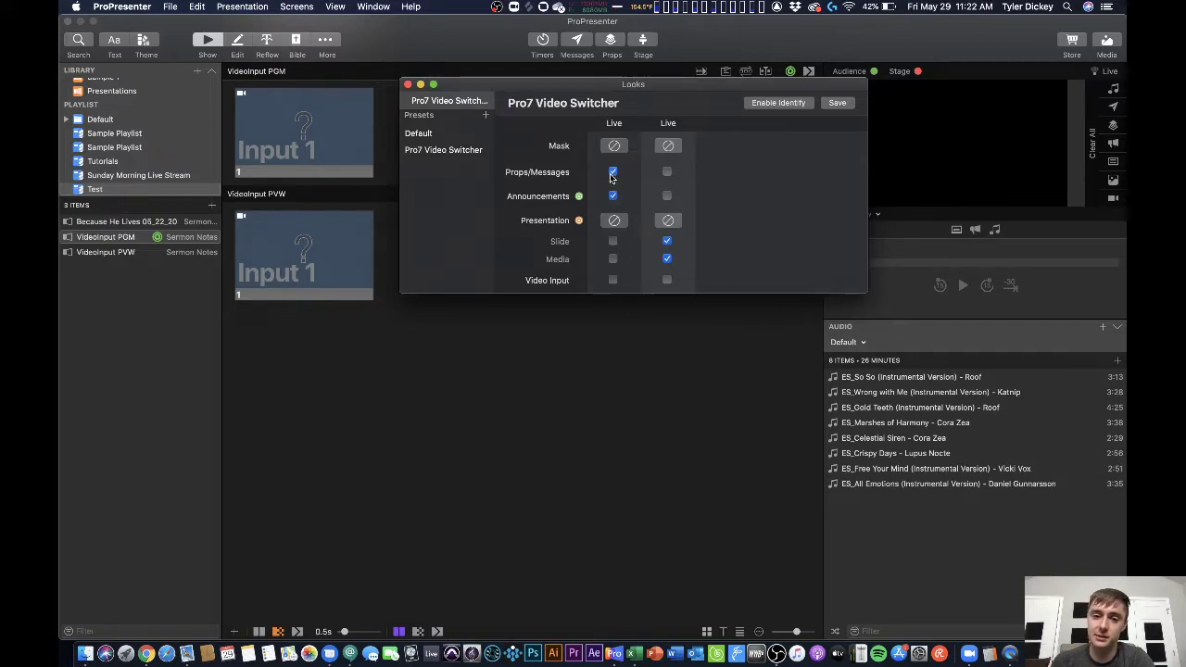
left_click(612, 174)
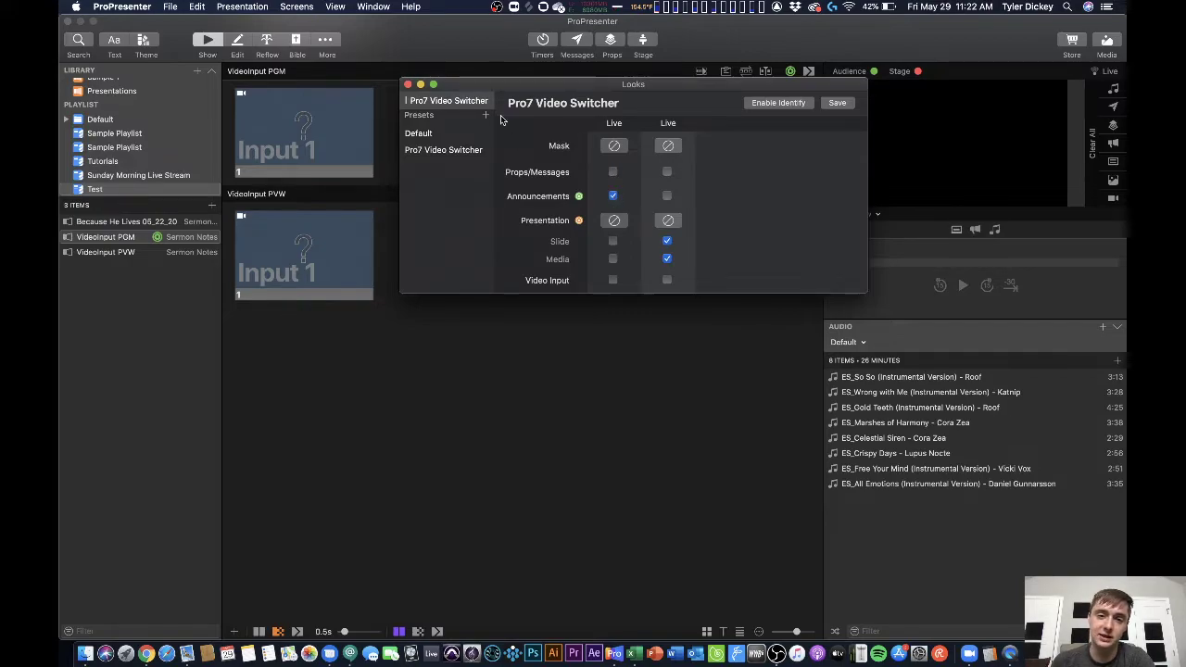
left_click(613, 195)
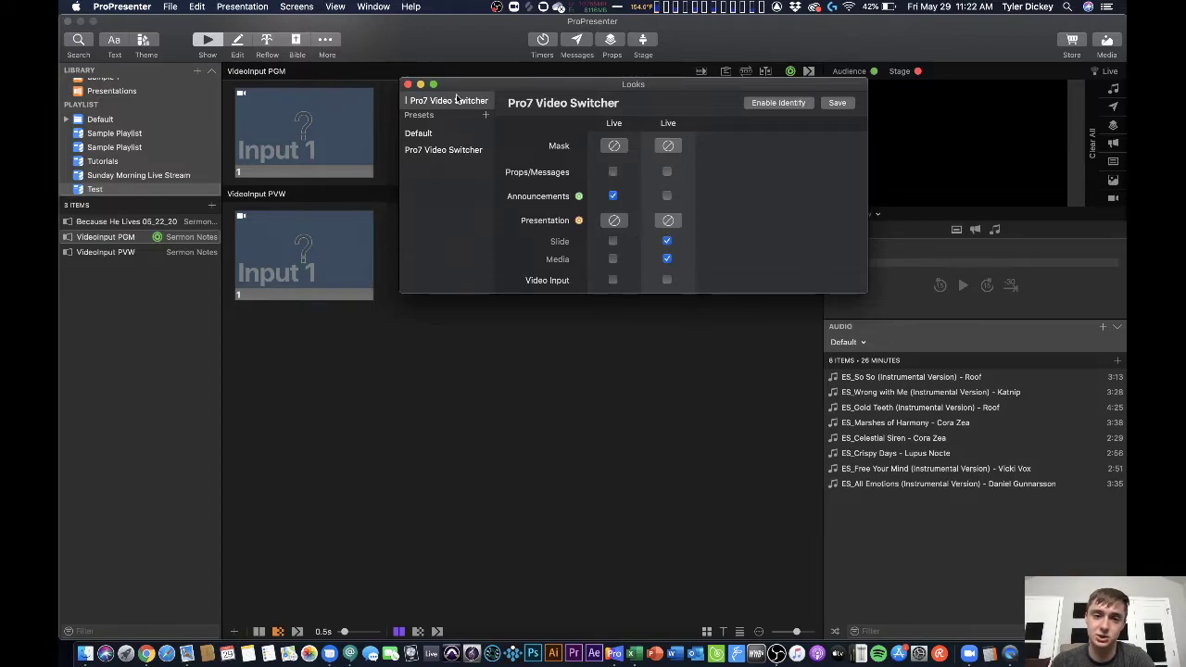
left_click(408, 84)
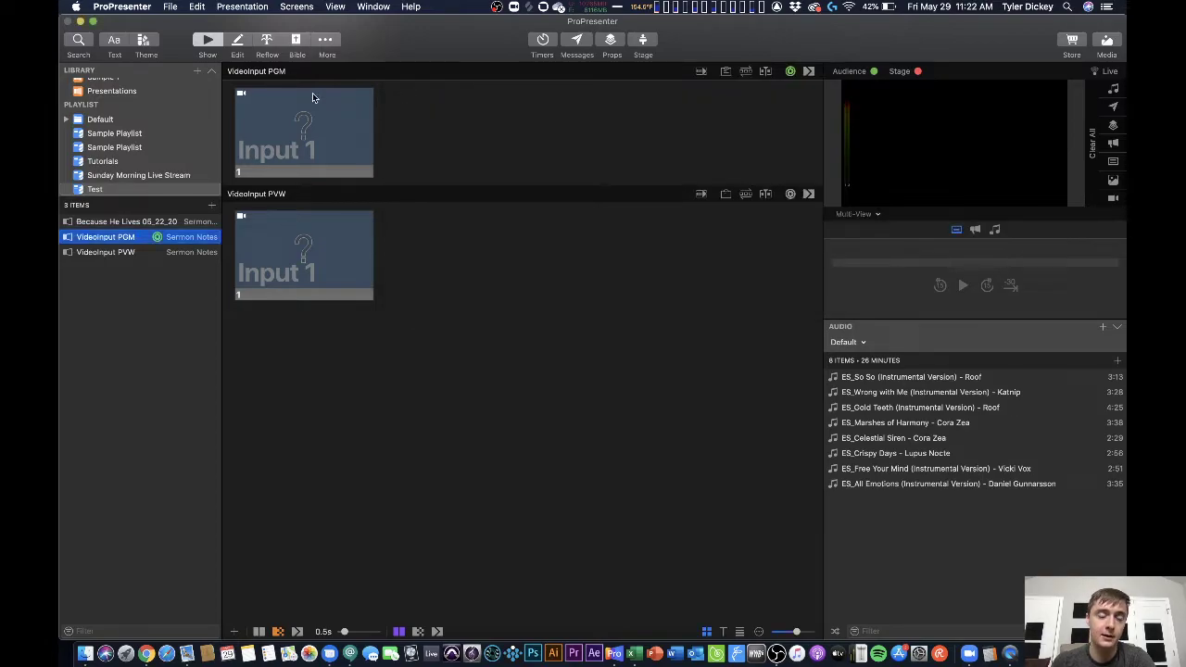
Step: Set the video input action behavior of both the PGM and PVW Input 1 slides to Foreground
right_click(302, 140)
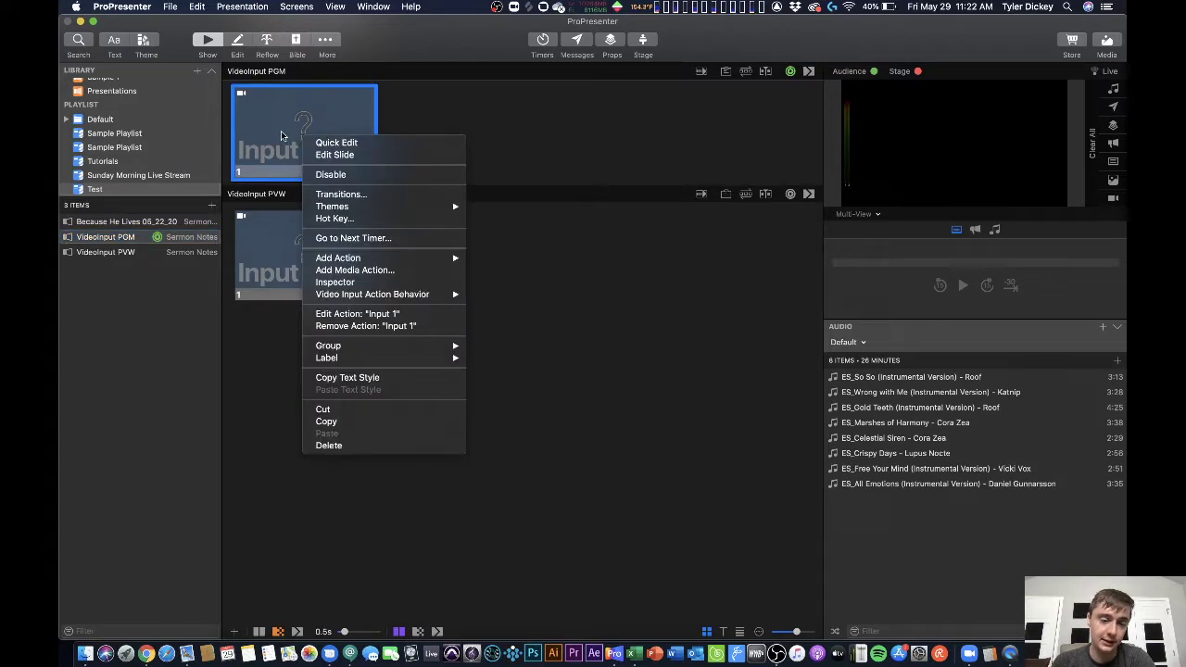
mouse_move(371, 295)
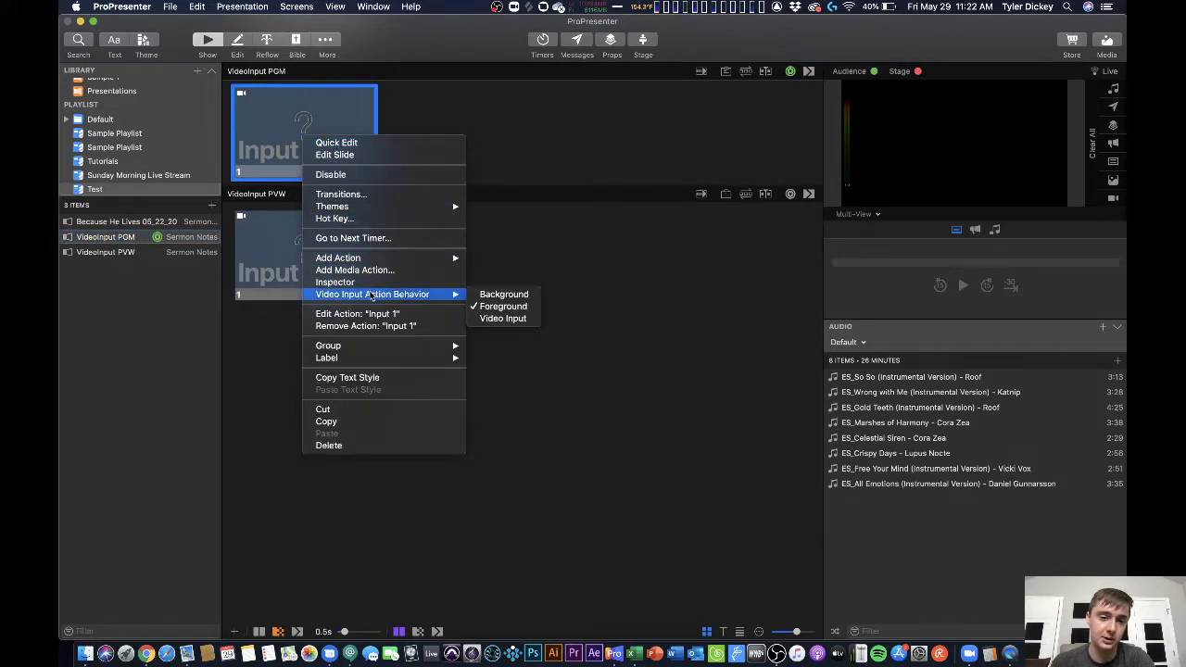
left_click(499, 309)
right_click(306, 259)
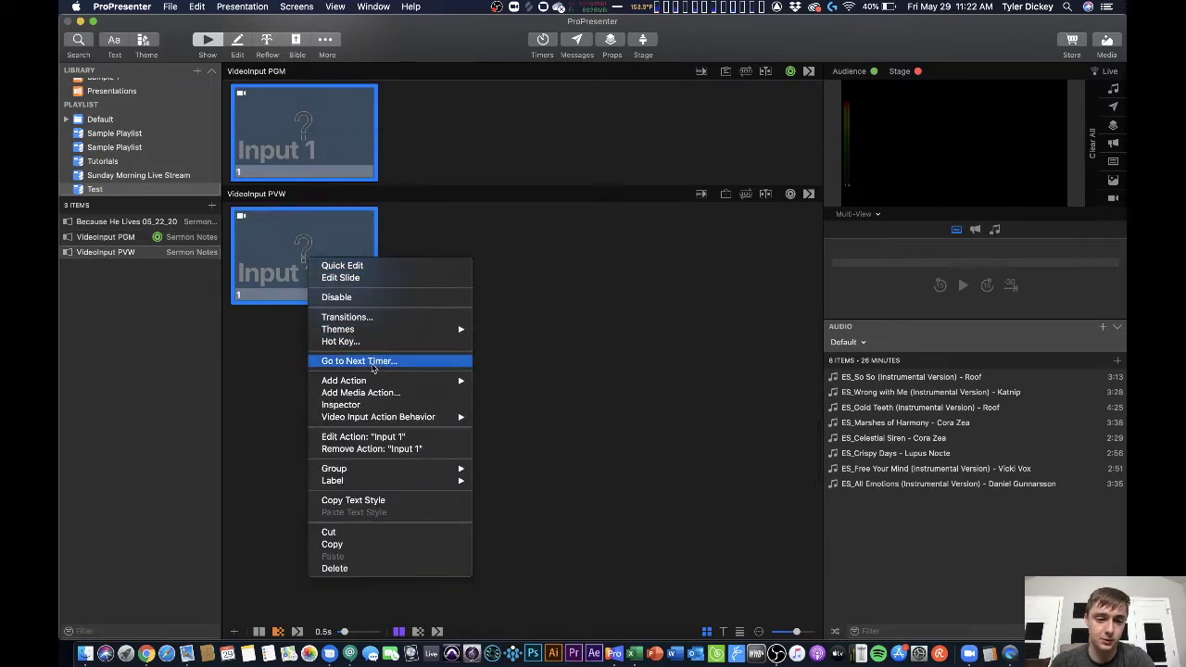
mouse_move(378, 419)
left_click(491, 428)
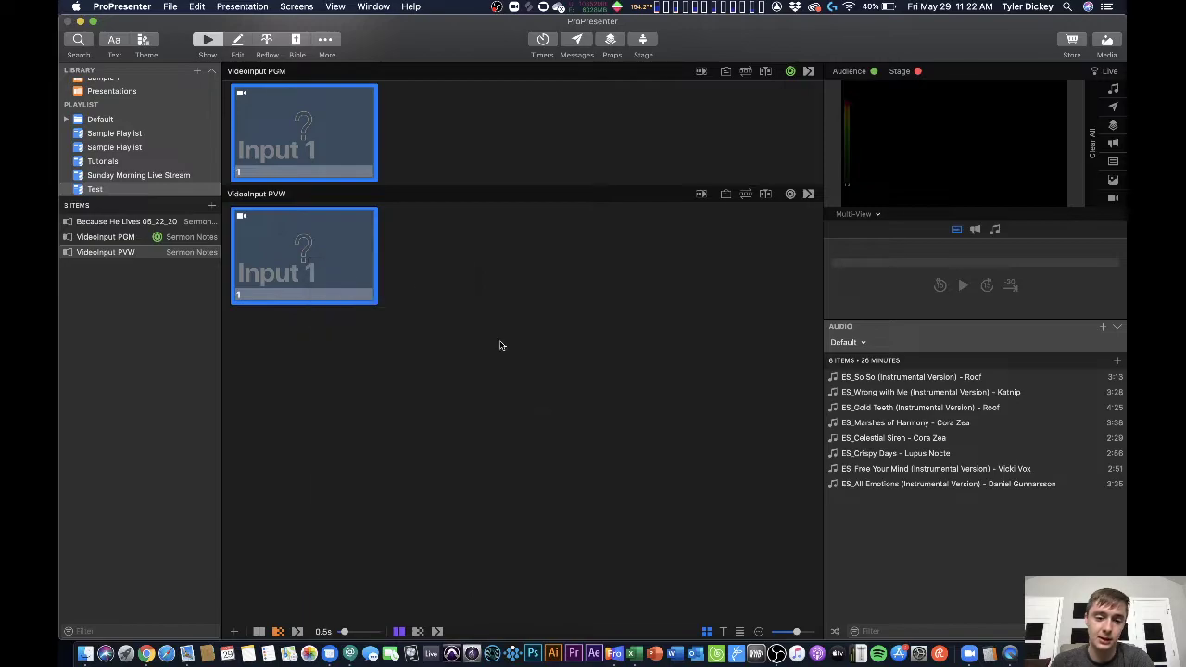
left_click(508, 334)
scroll(119, 108, "up", 3)
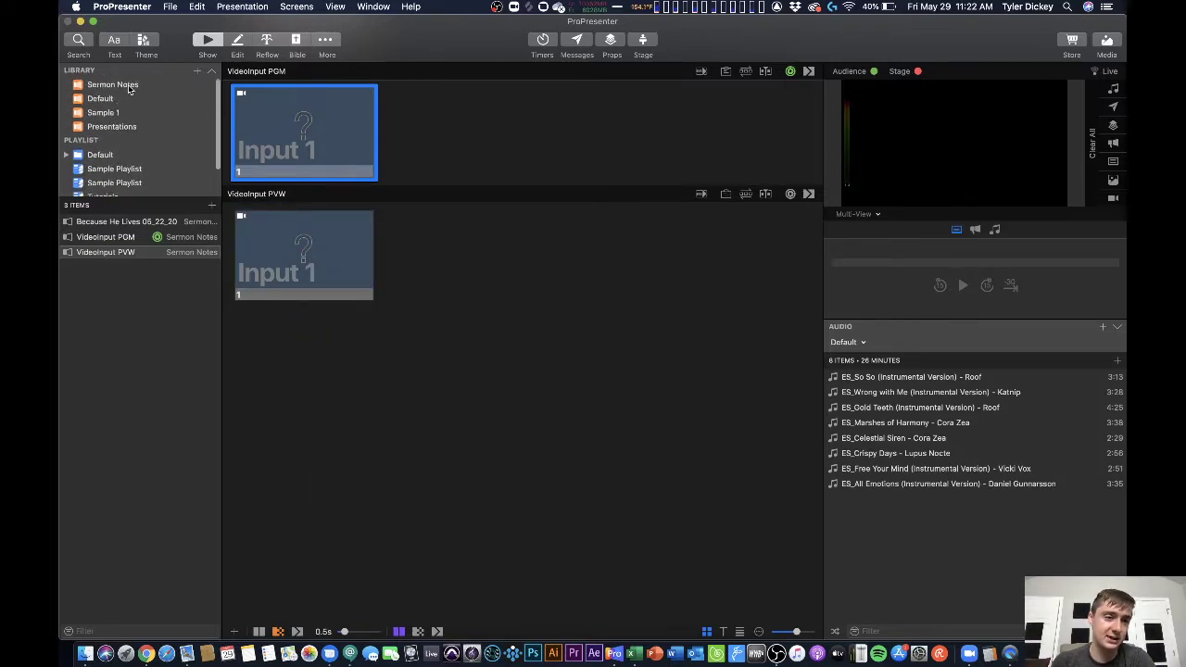
left_click(129, 86)
left_click(124, 237)
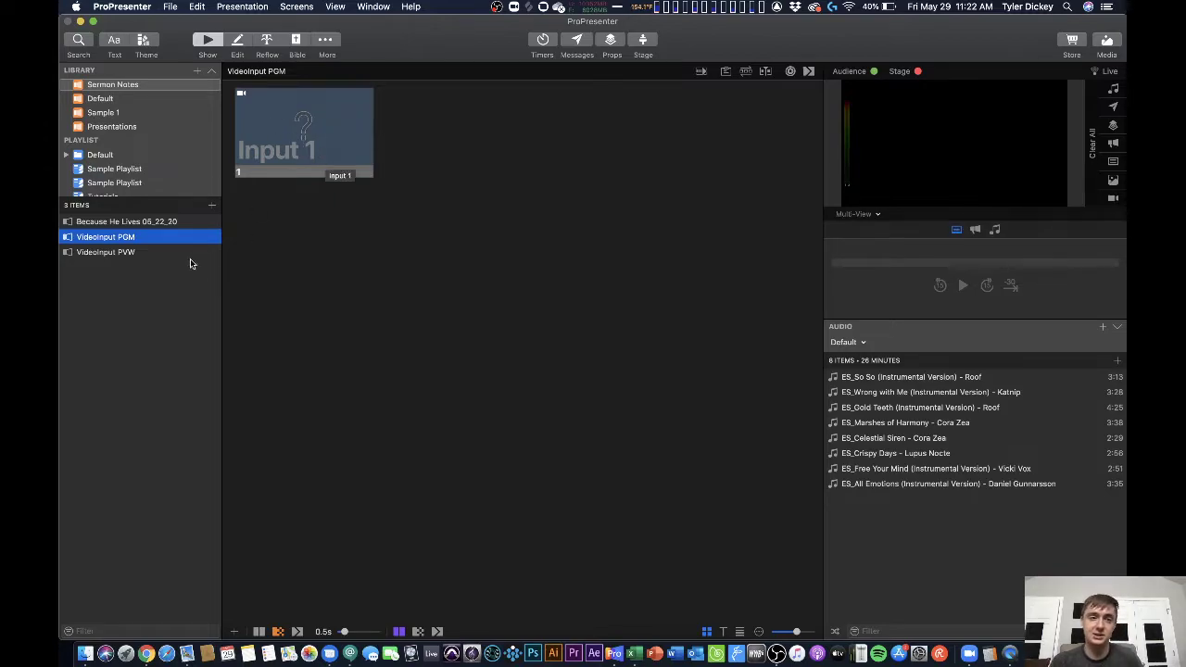
left_click(152, 252)
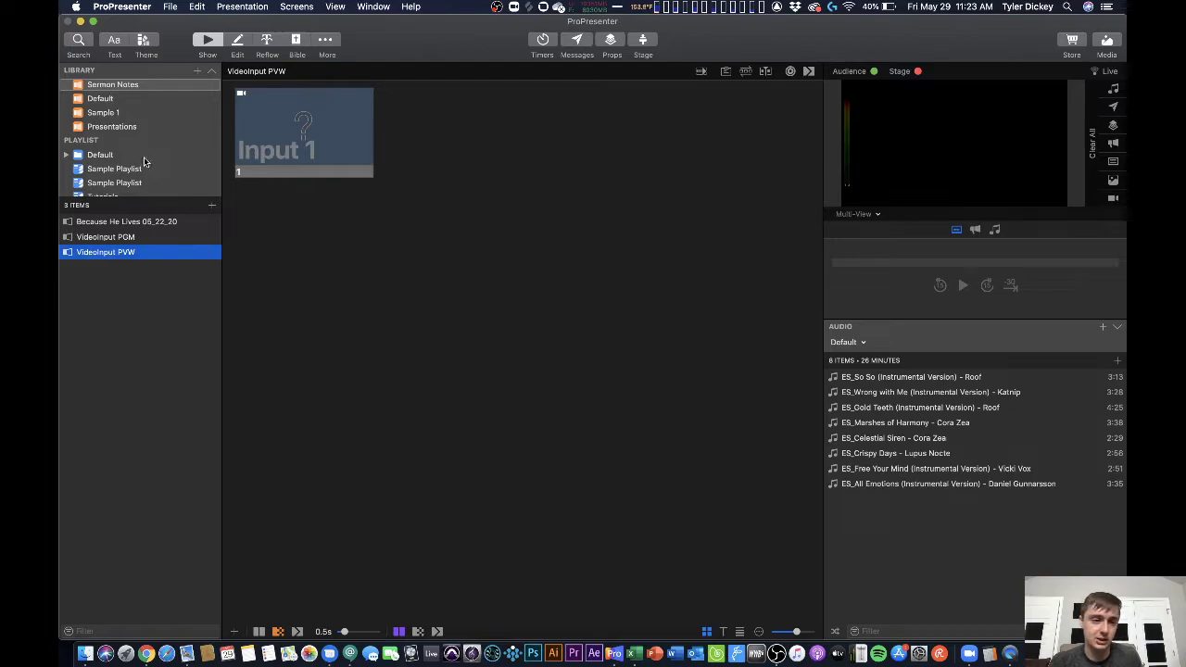
scroll(148, 159, "down", 3)
left_click(100, 190)
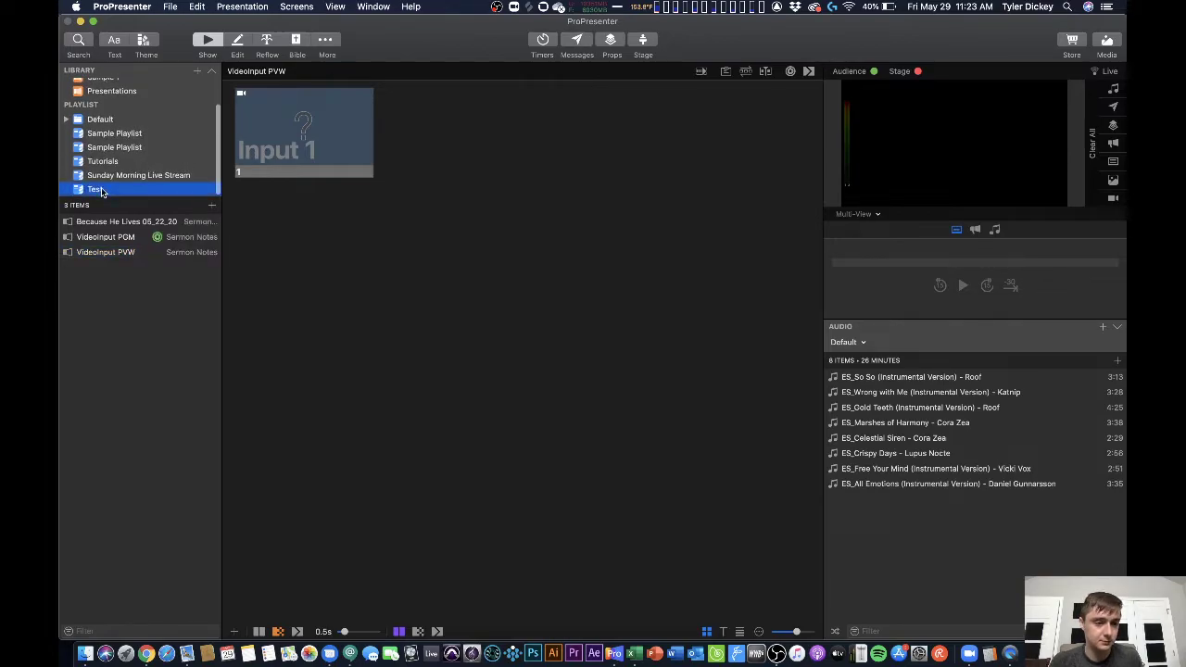
left_click(200, 237)
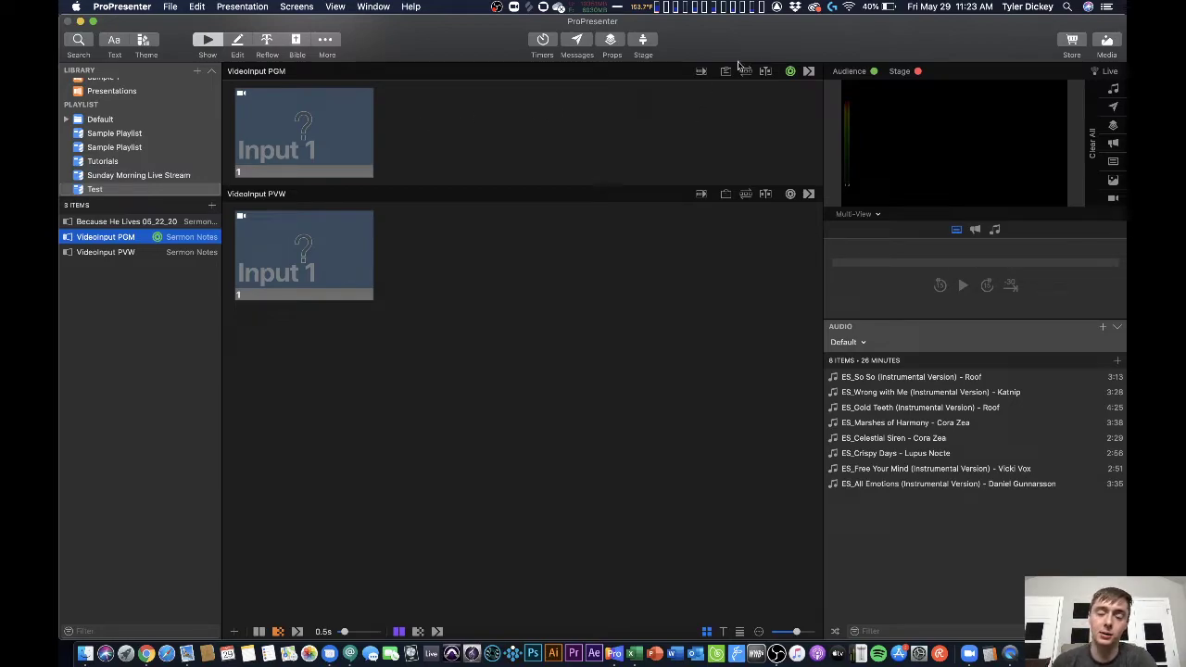
left_click(790, 73)
left_click(797, 96)
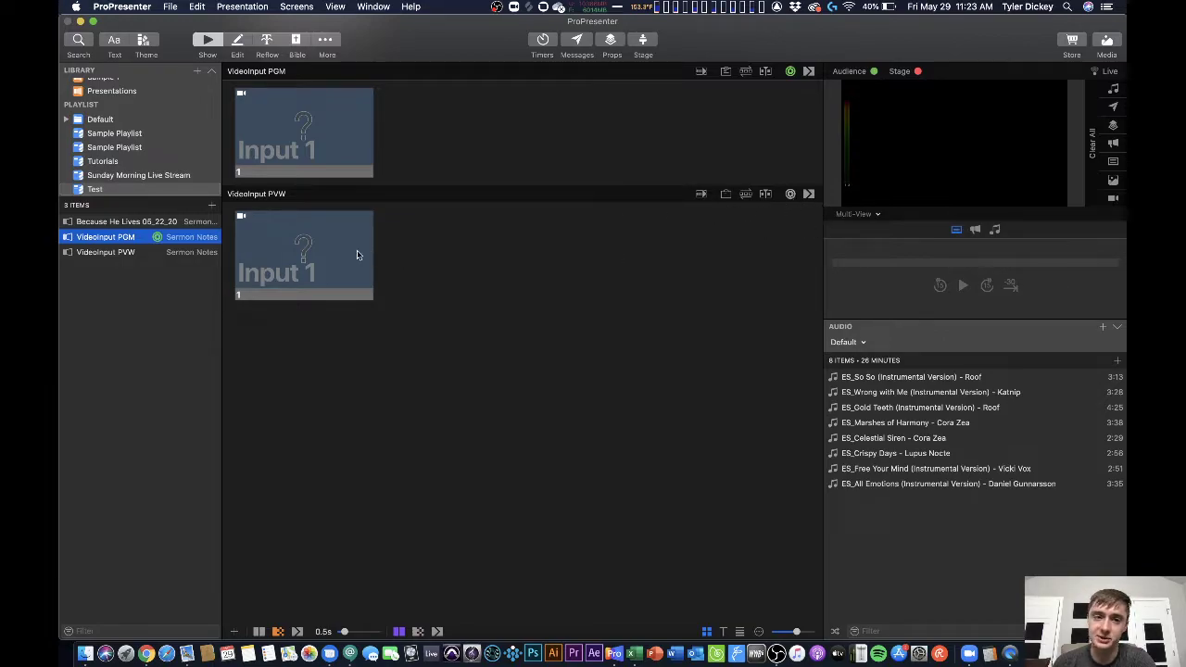
Step: Open the Blank Layout in the stage layout editor and inspect its left and right objects
left_click(326, 40)
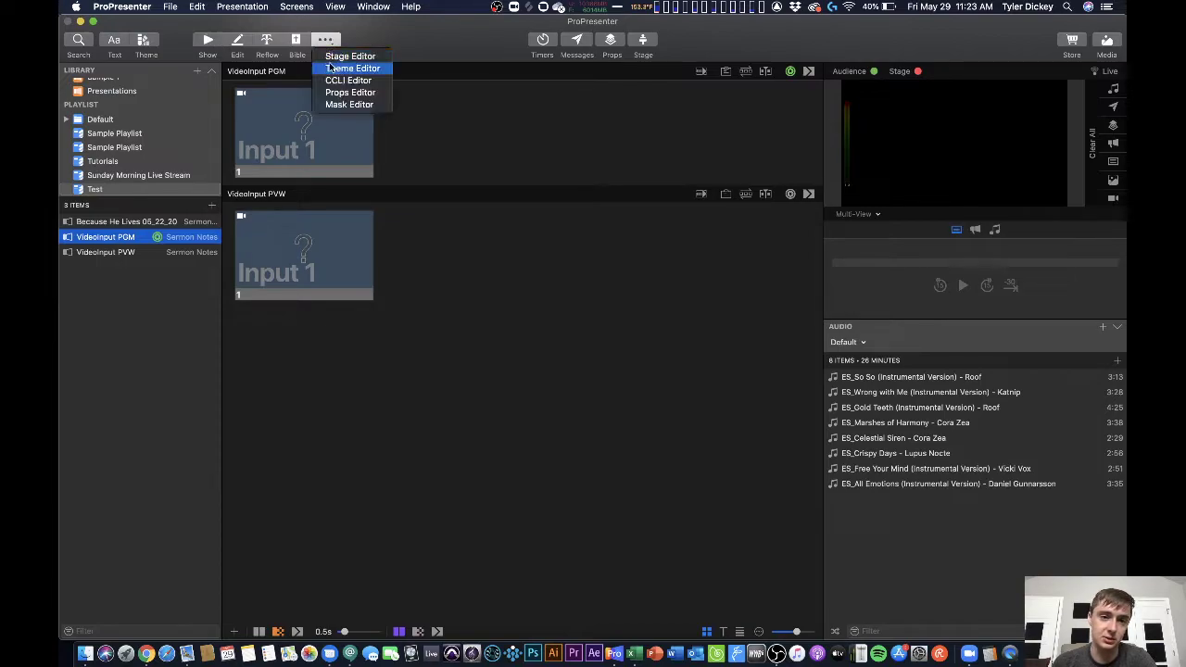
left_click(330, 60)
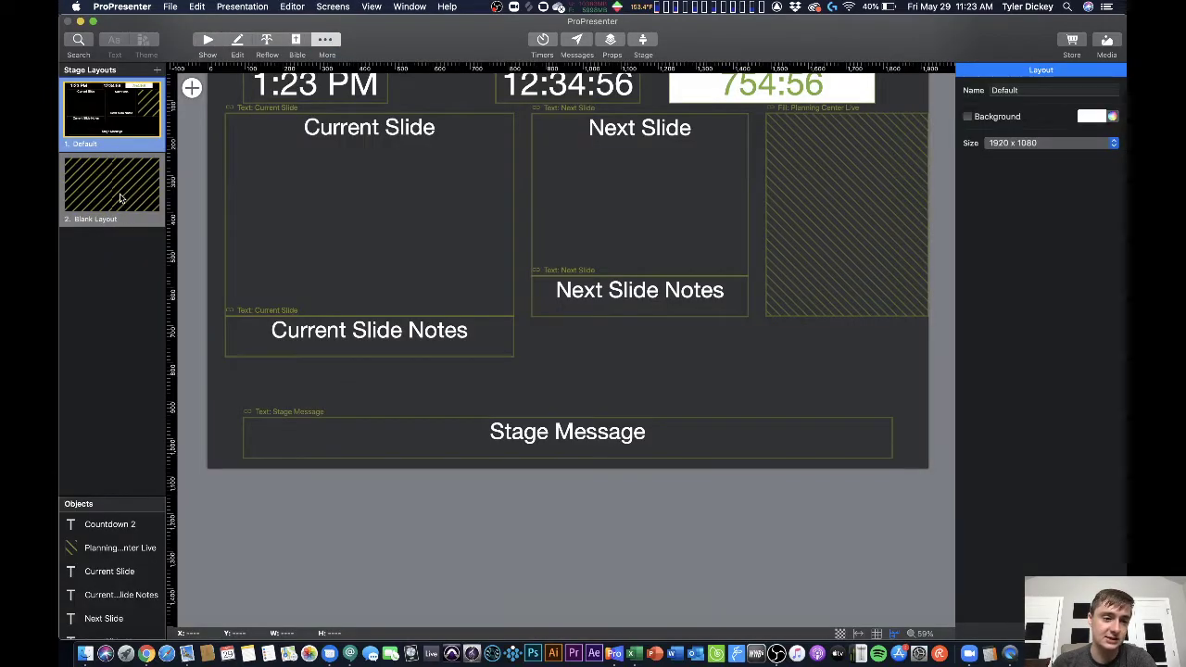
left_click(123, 199)
scroll(389, 223, "up", 3)
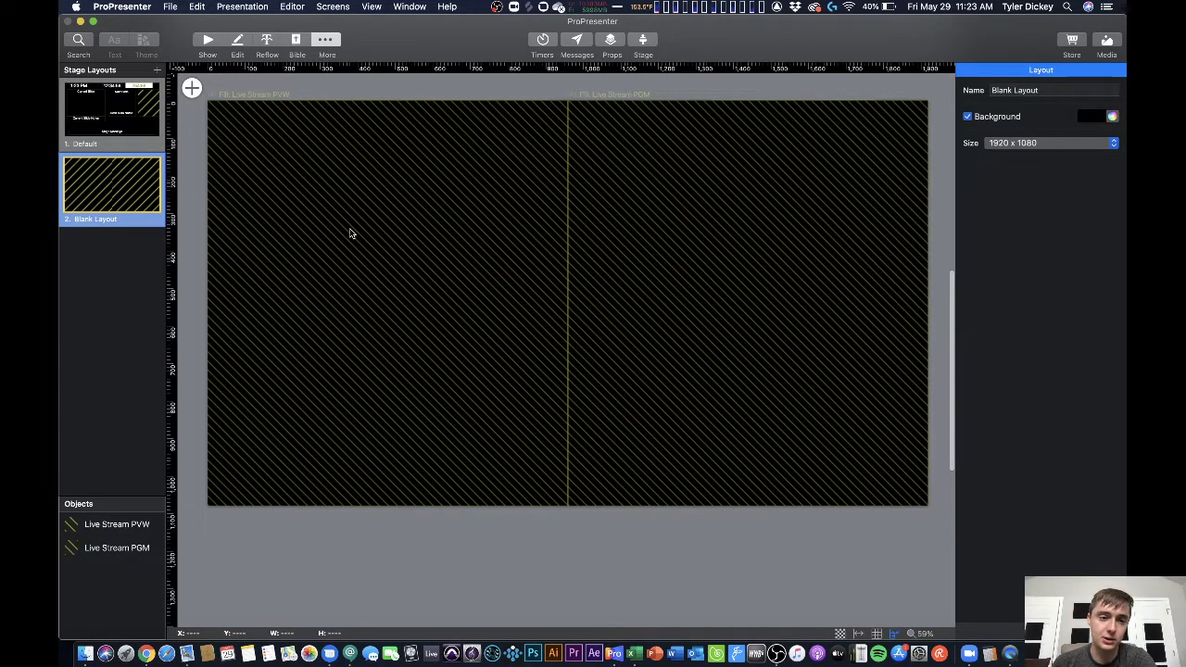
left_click(284, 191)
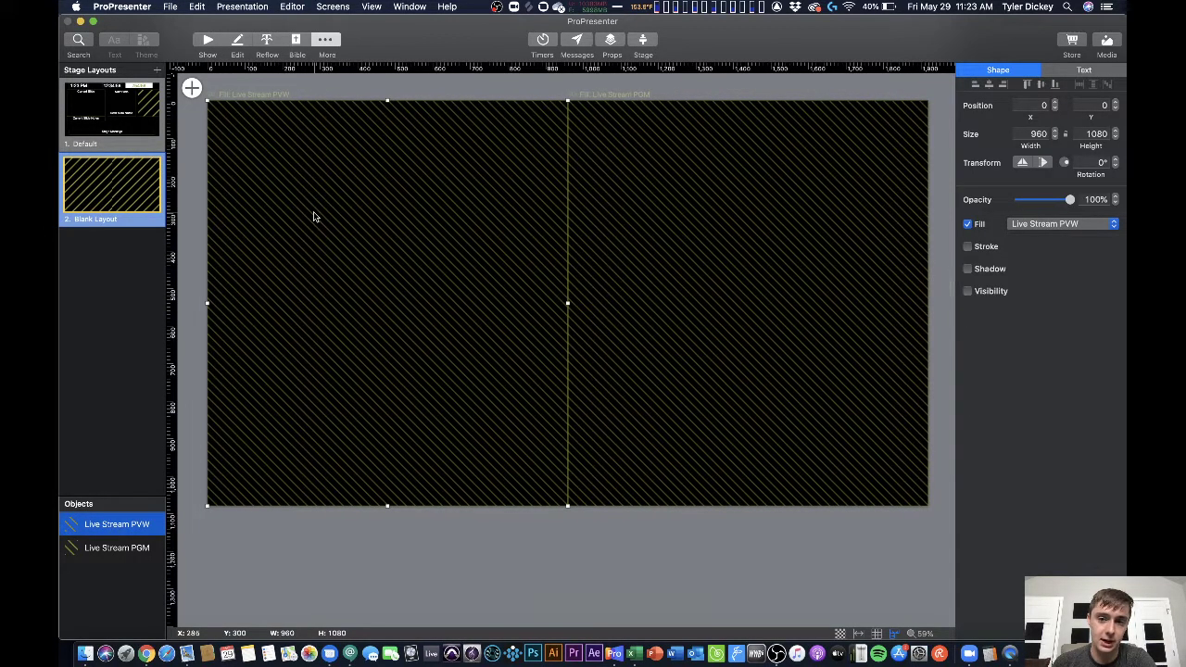
left_click(706, 235)
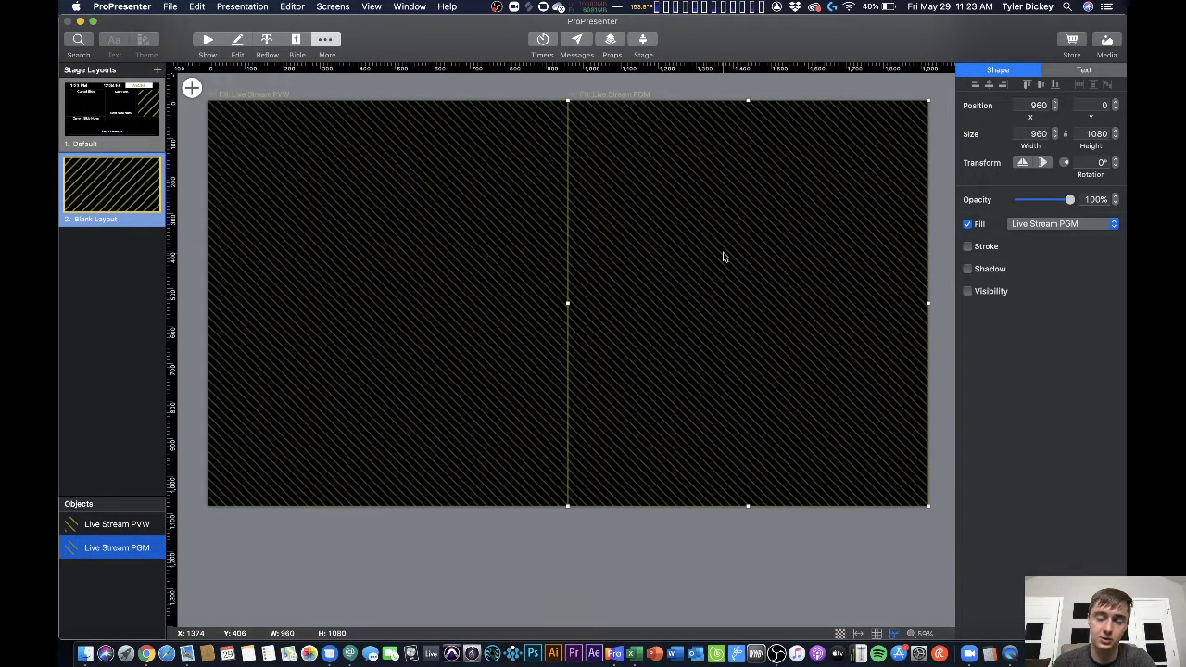
left_click(357, 271)
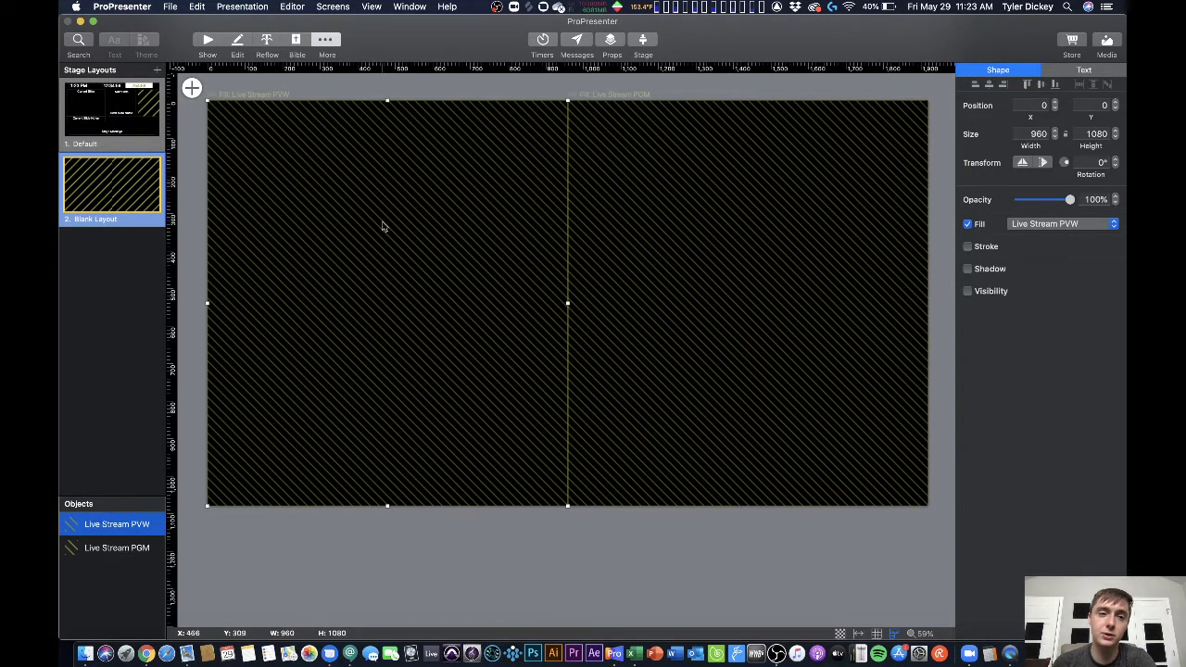
left_click(626, 243)
left_click(379, 306)
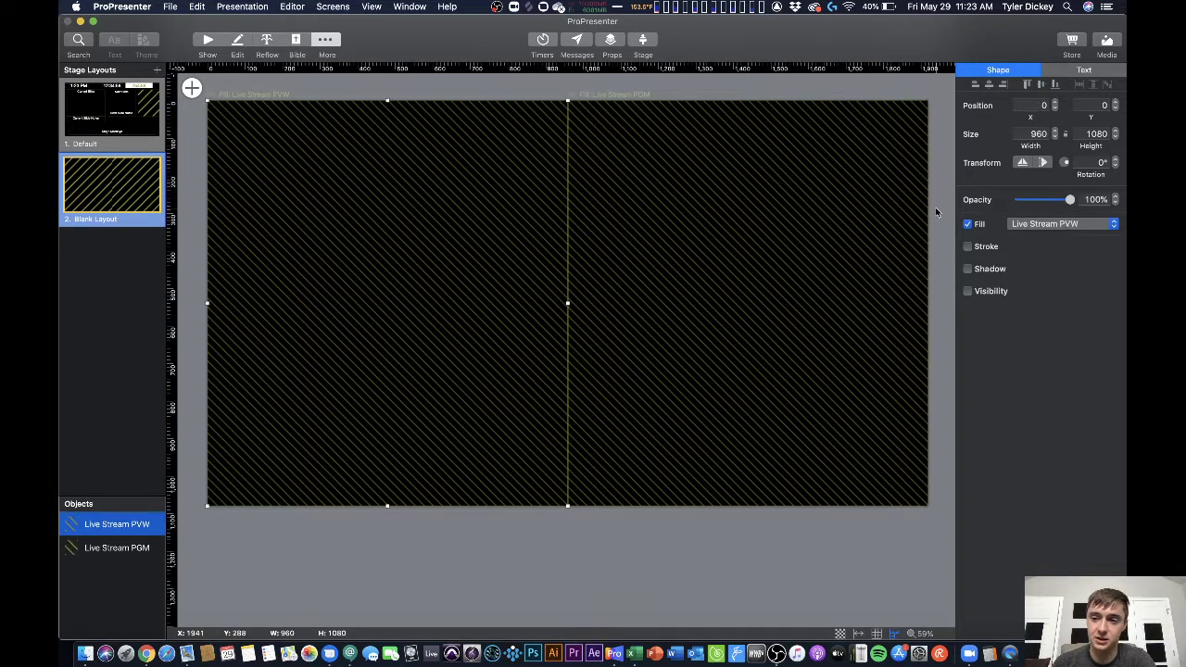
Step: Fill the left object with Live Stream PVW and the right object with Live Stream PGM
left_click(1038, 229)
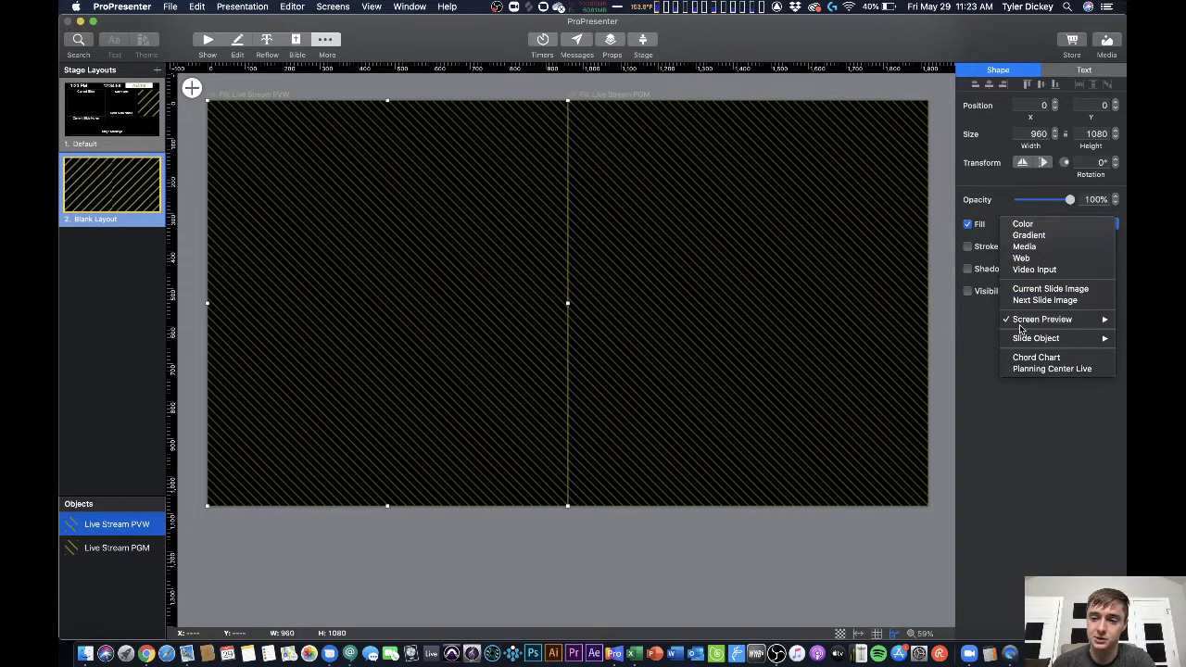
mouse_move(1029, 319)
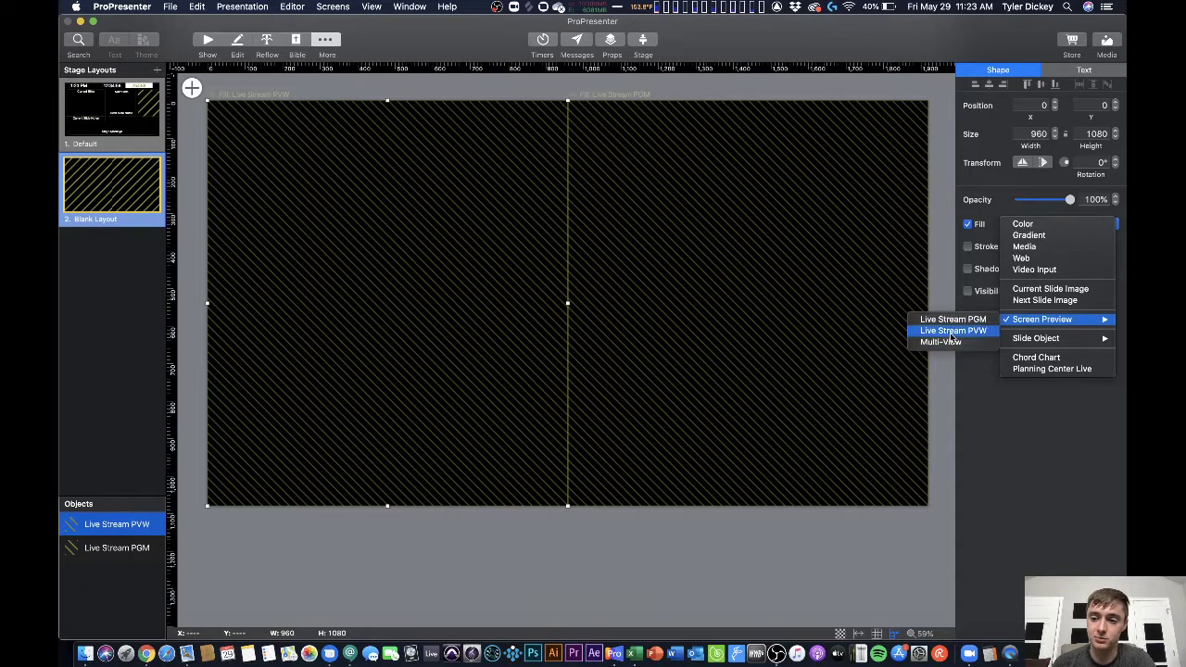
left_click(953, 331)
left_click(747, 344)
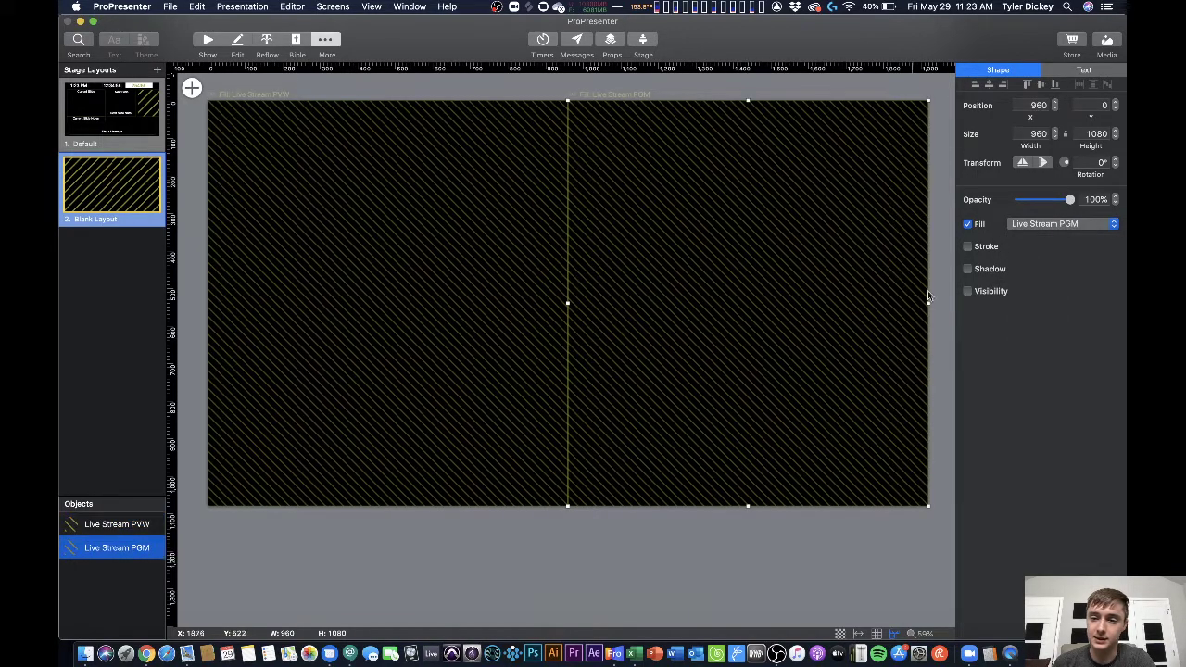
left_click(1023, 227)
mouse_move(1024, 318)
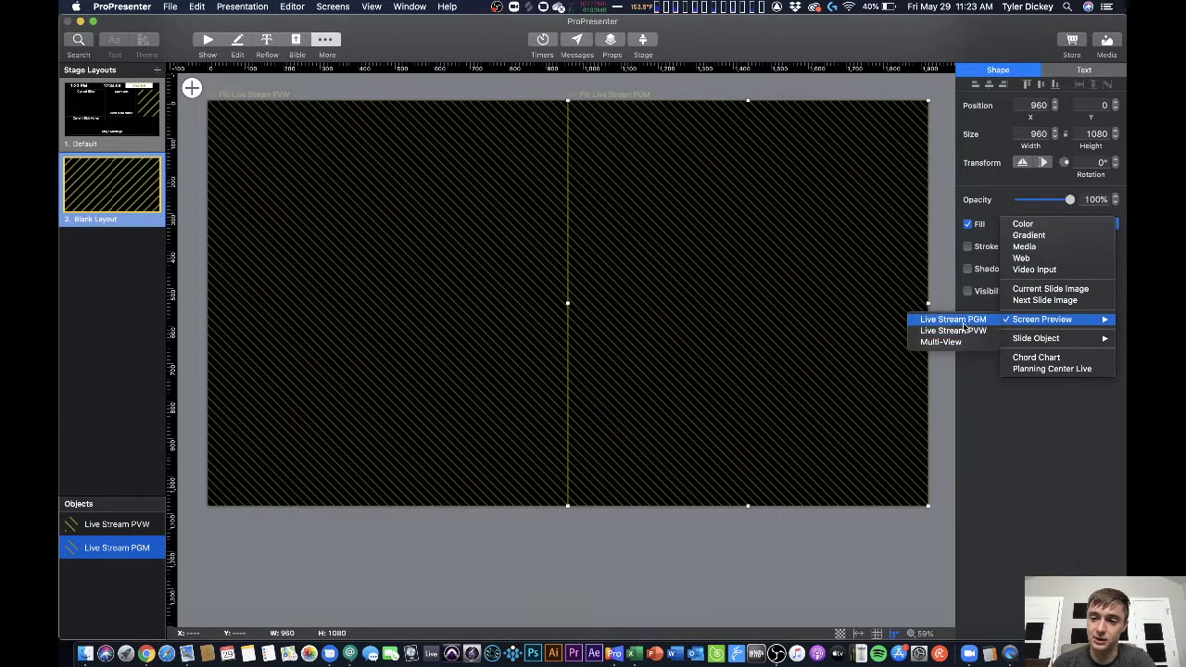
left_click(952, 319)
left_click(579, 569)
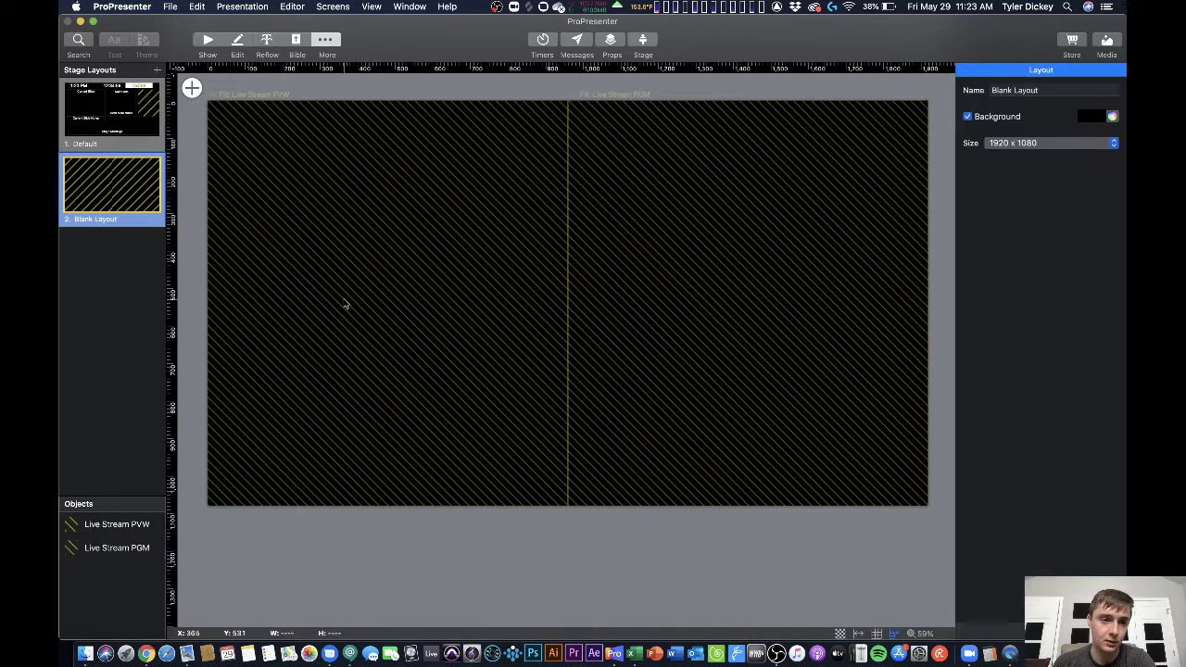
left_click(209, 40)
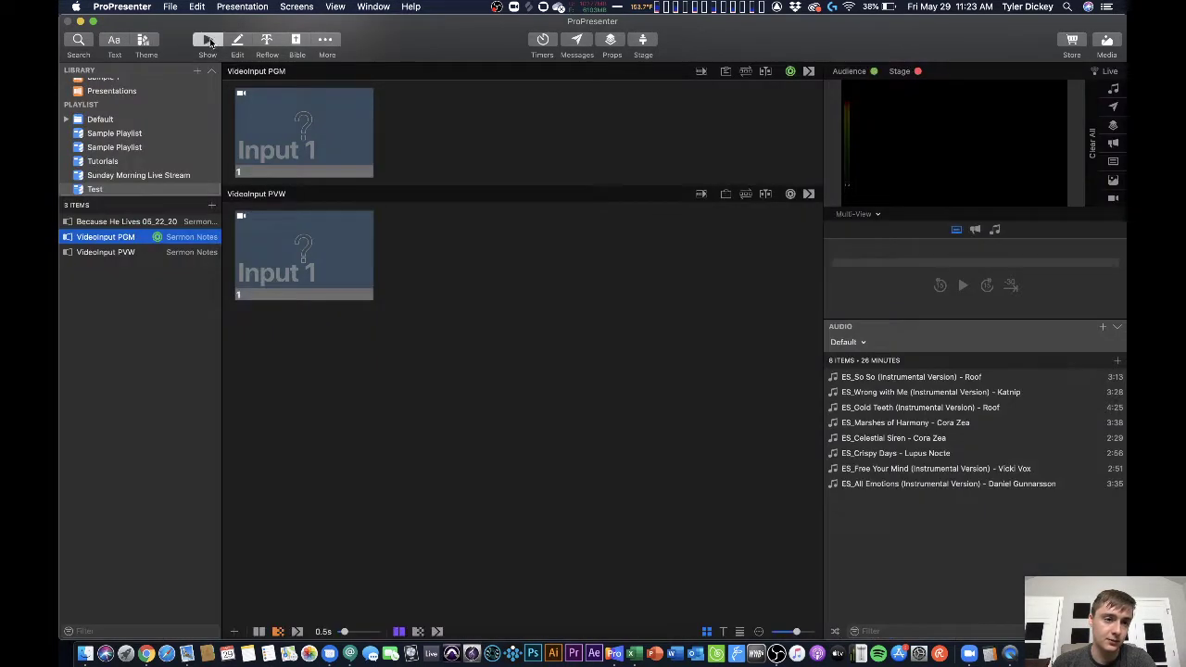
left_click(136, 10)
left_click(457, 23)
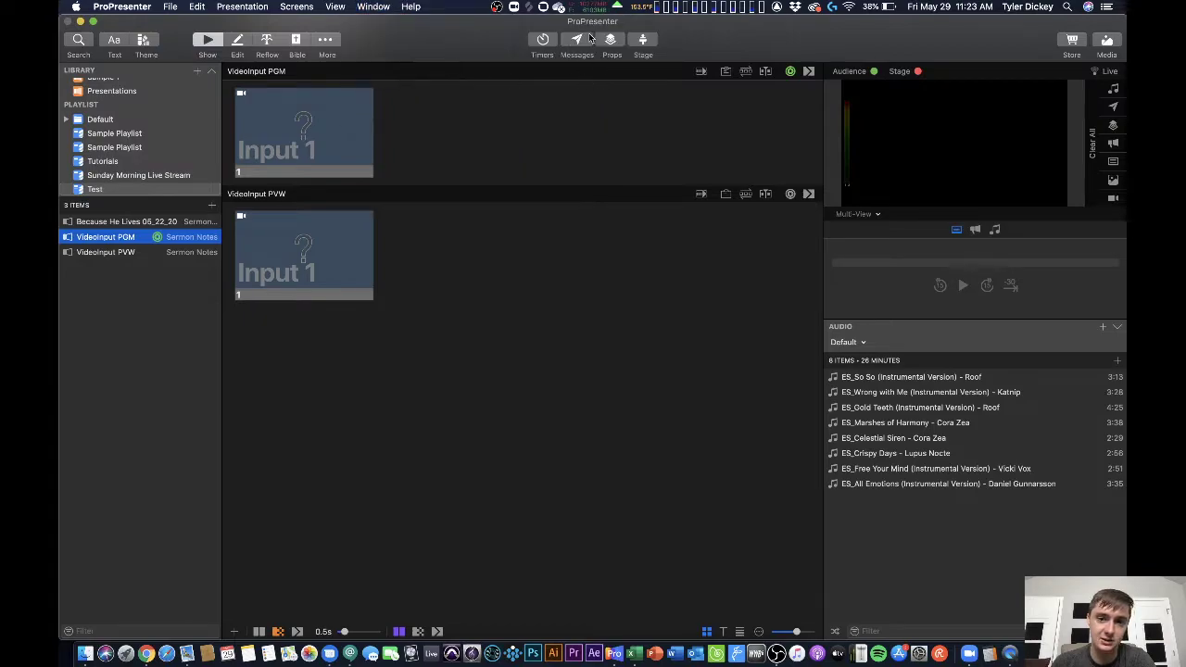
left_click(641, 42)
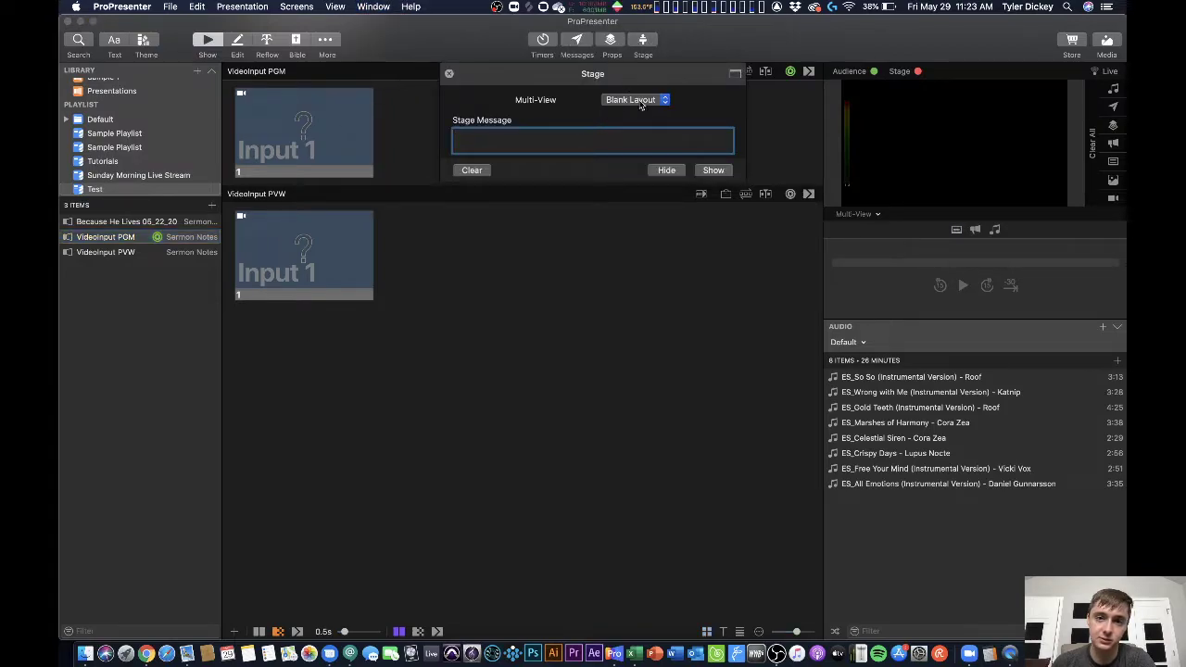
left_click(640, 100)
left_click(640, 102)
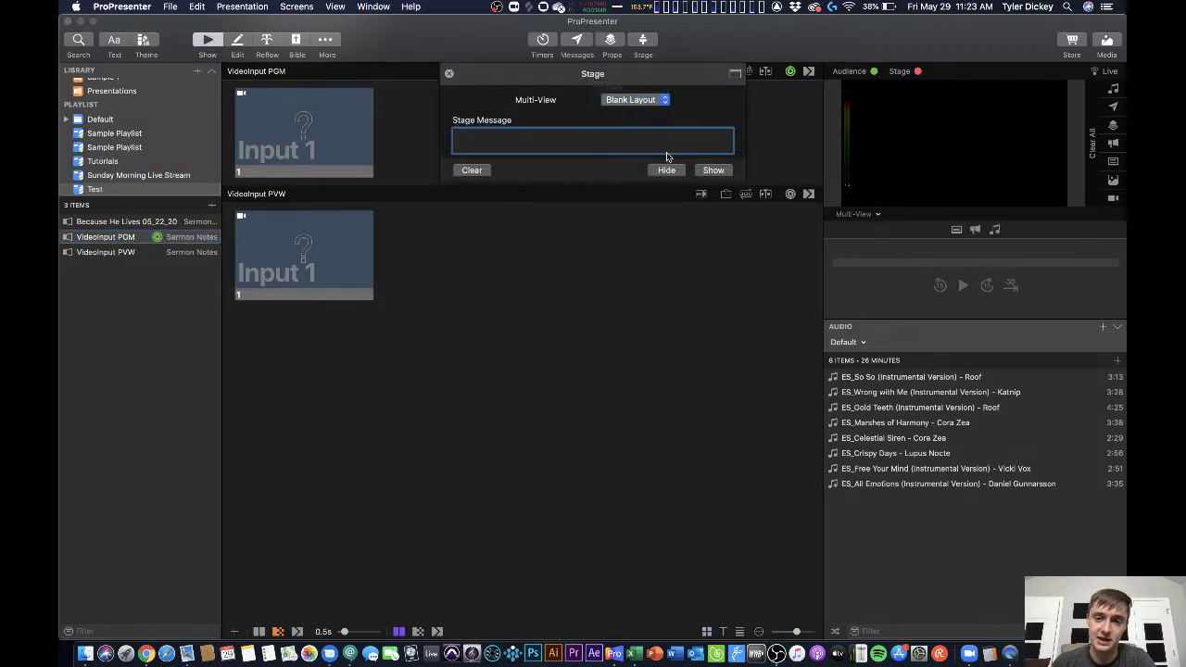
left_click(449, 74)
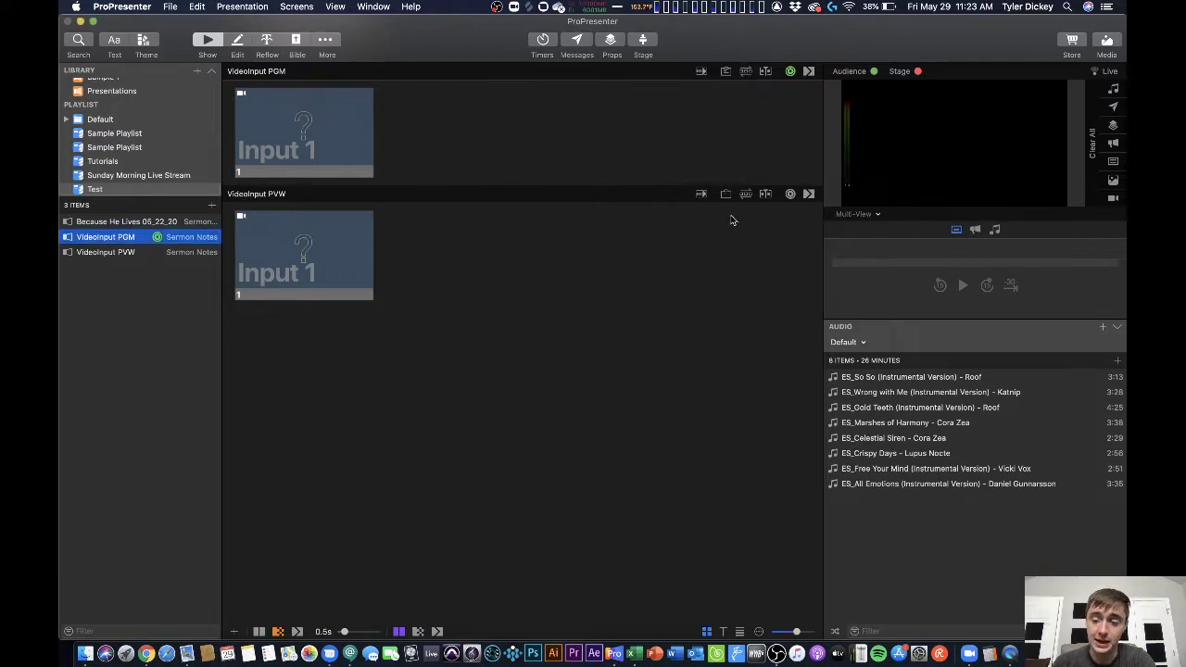
left_click(854, 216)
left_click(847, 277)
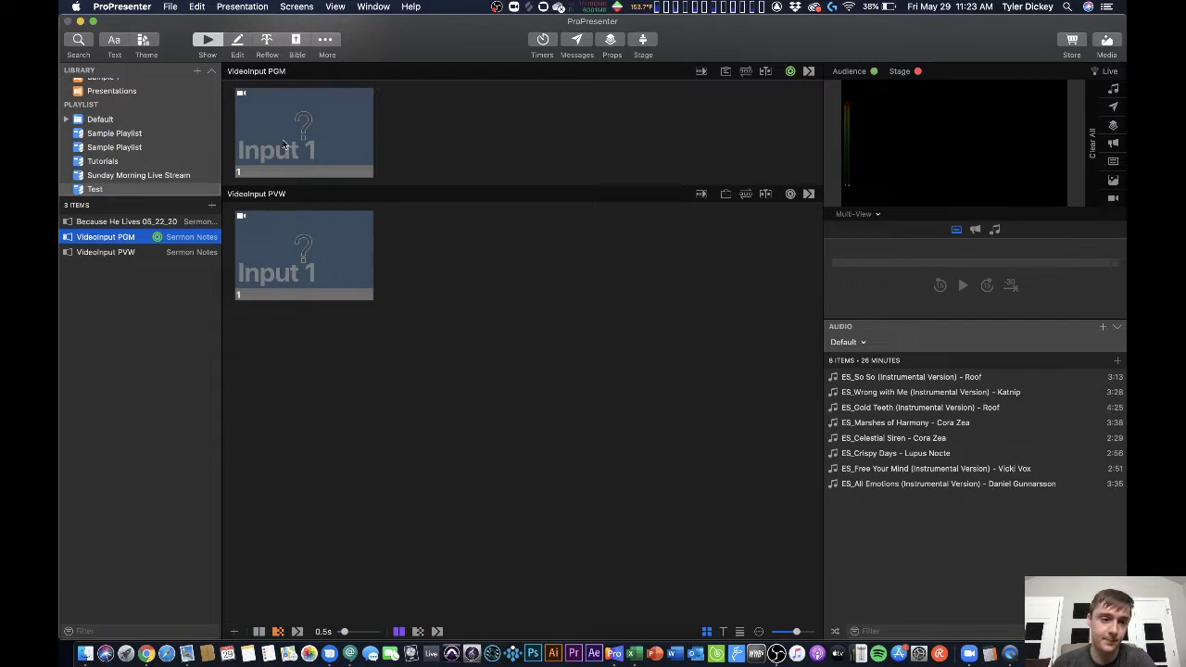
Step: Put the Input 1 camera live on the PVW slide first, then on the PGM slide
left_click(286, 244)
left_click(286, 244)
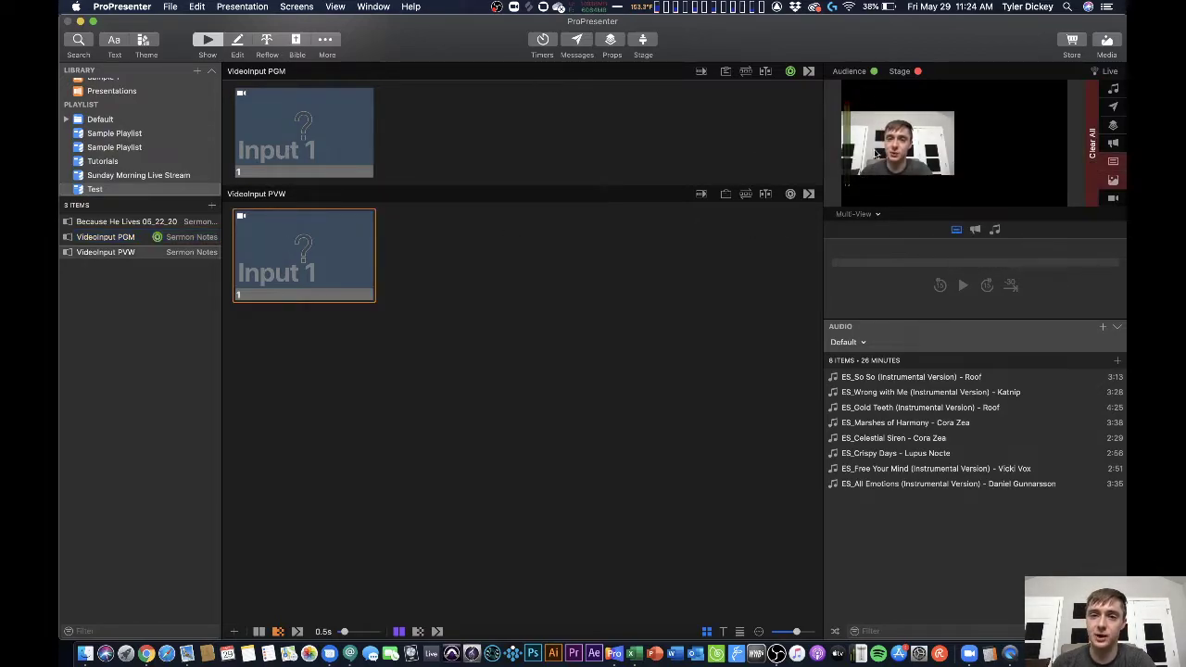
left_click(305, 142)
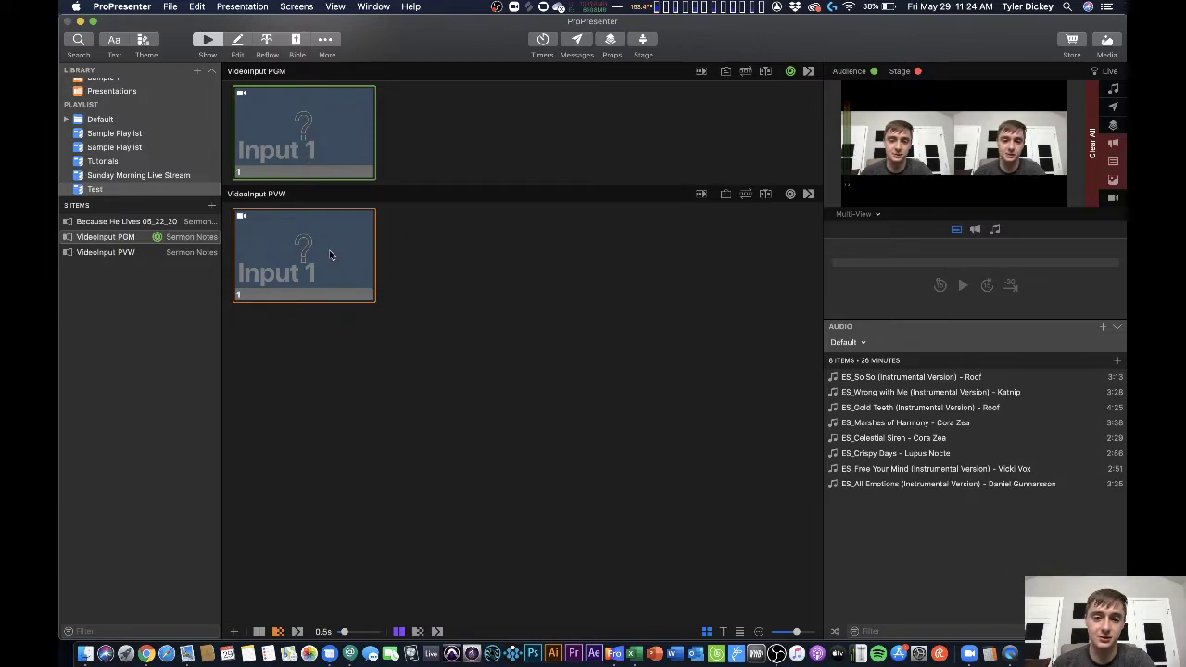
Step: Show Because He Lives slide 3, cycle looks Announcements→Presentation, then put VideoInput PGM Input 1 live
left_click(139, 222)
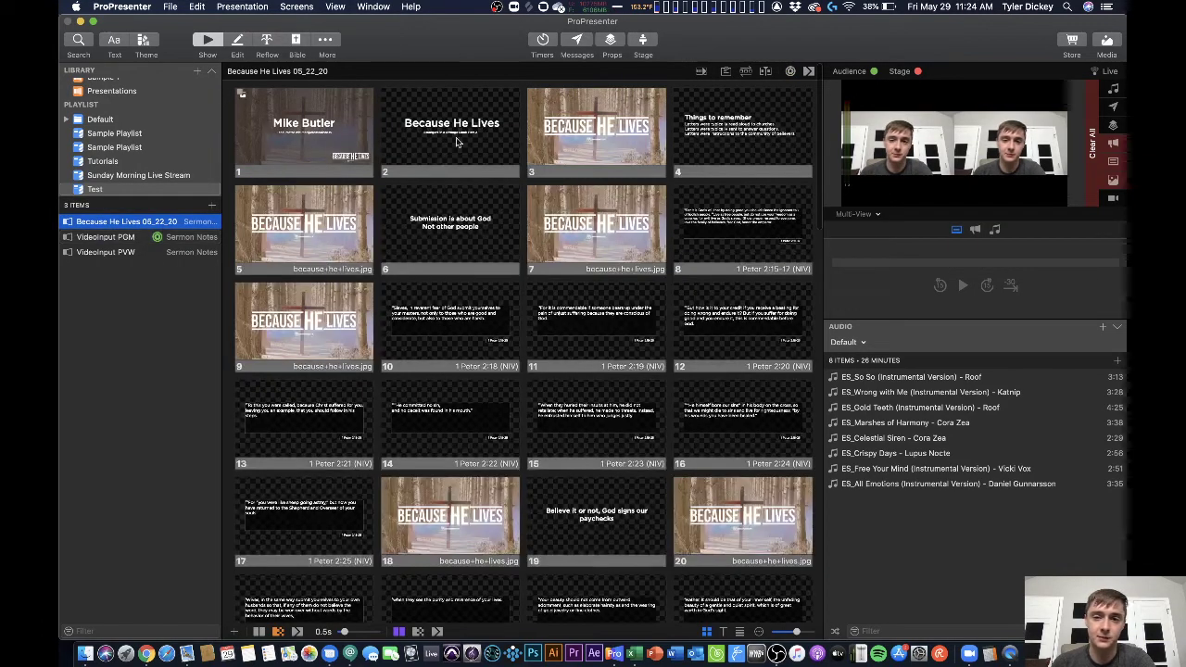
left_click(591, 130)
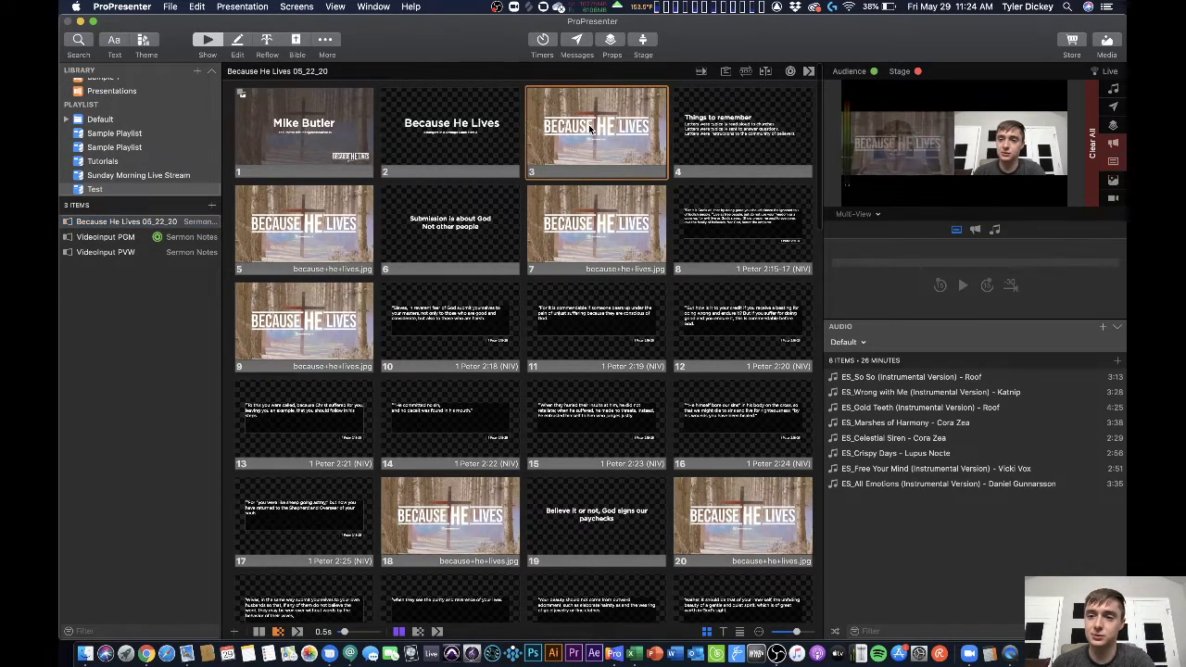
left_click(789, 72)
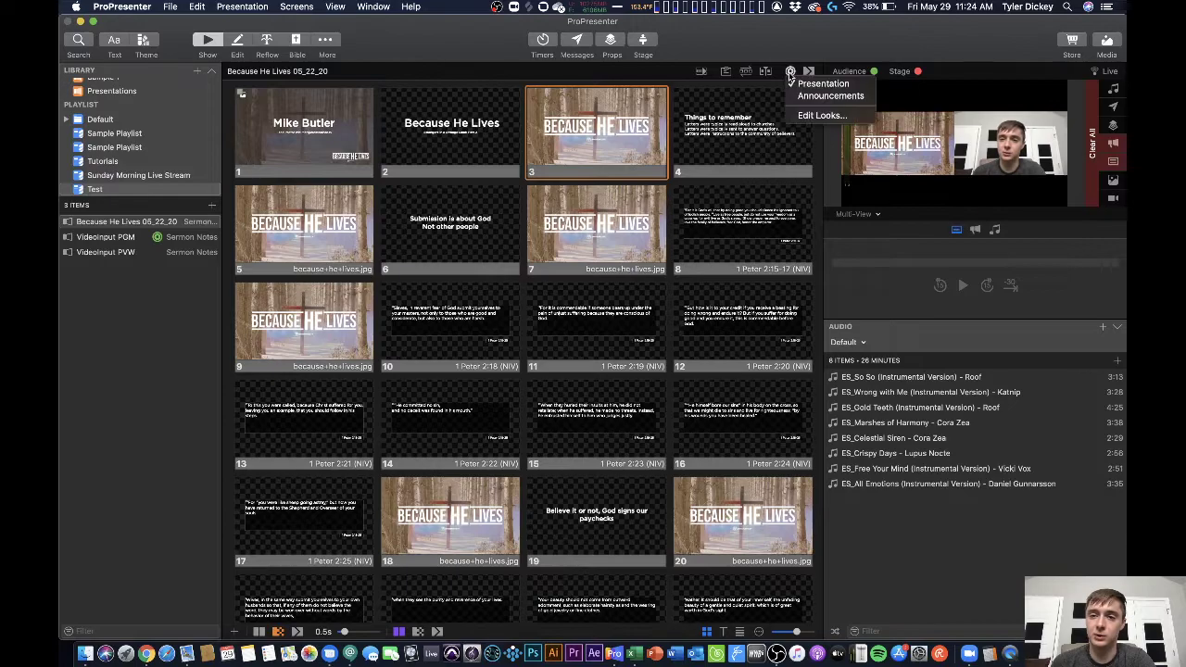
left_click(795, 95)
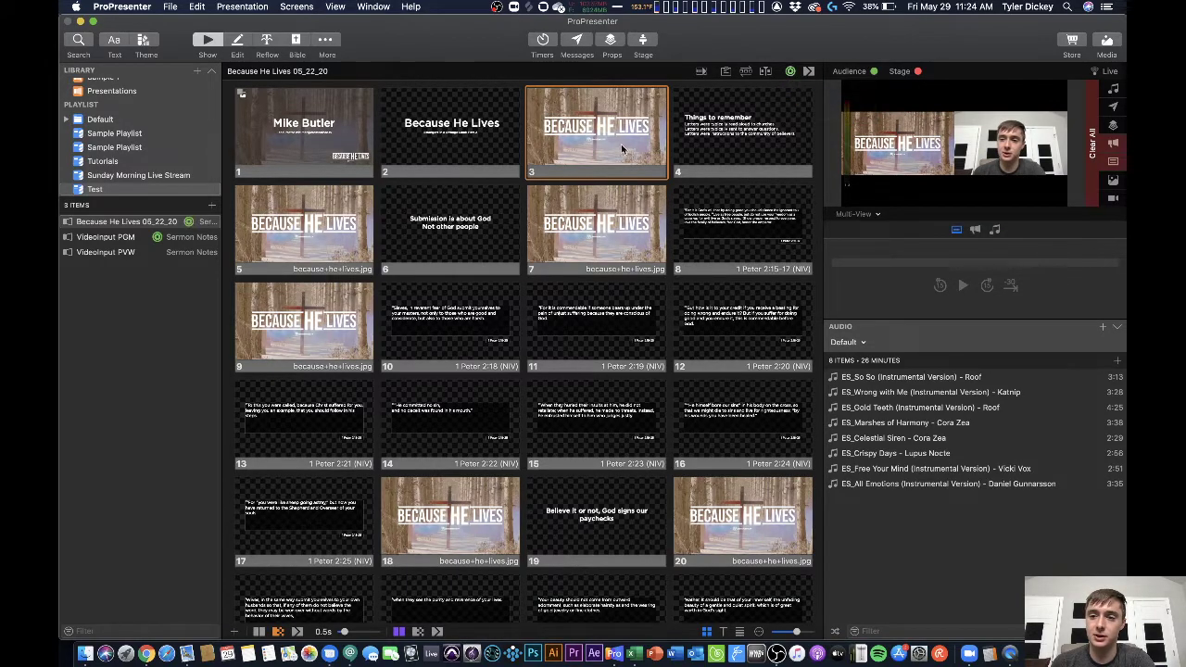
left_click(792, 71)
left_click(799, 82)
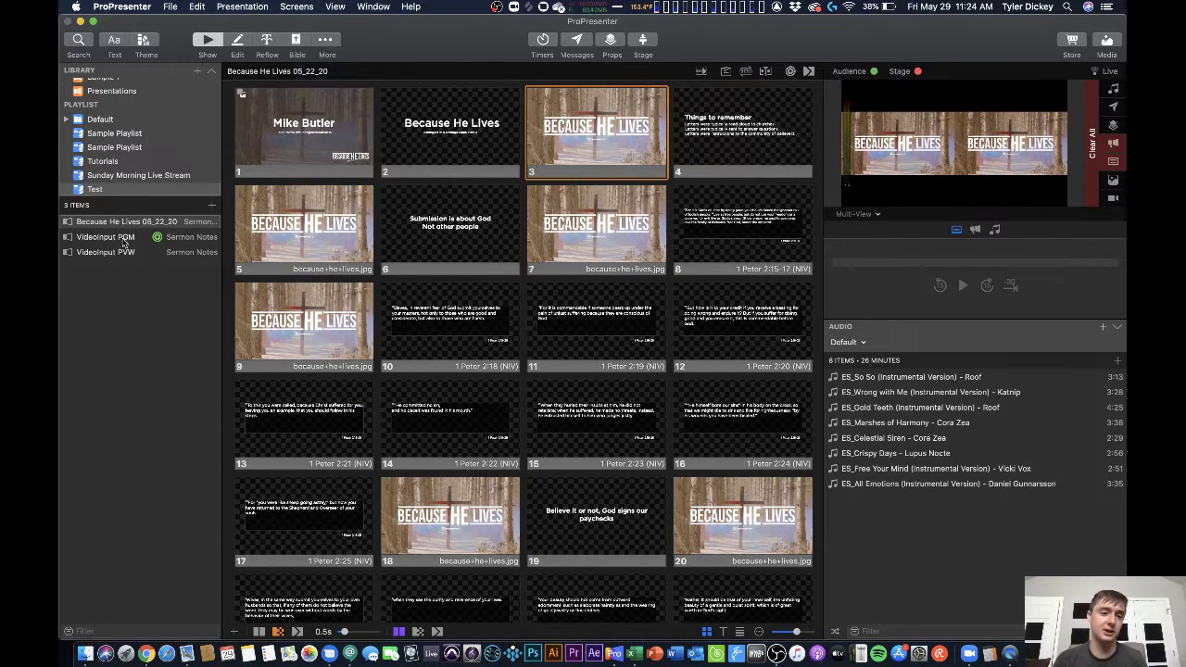
left_click(111, 237)
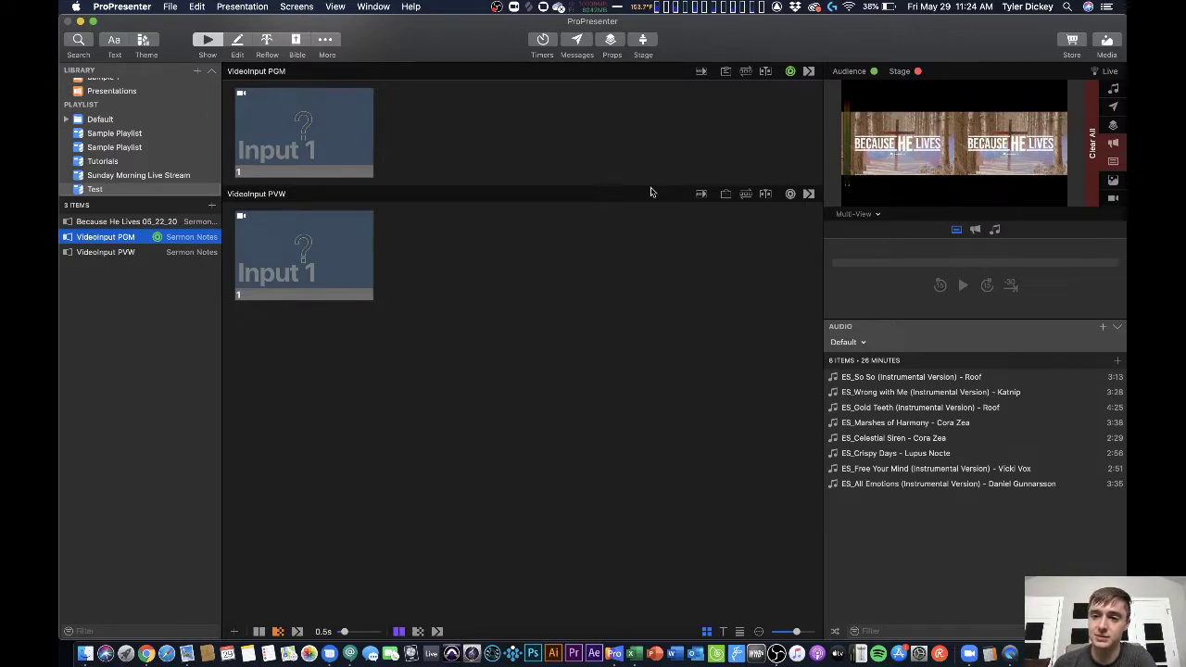
left_click(294, 150)
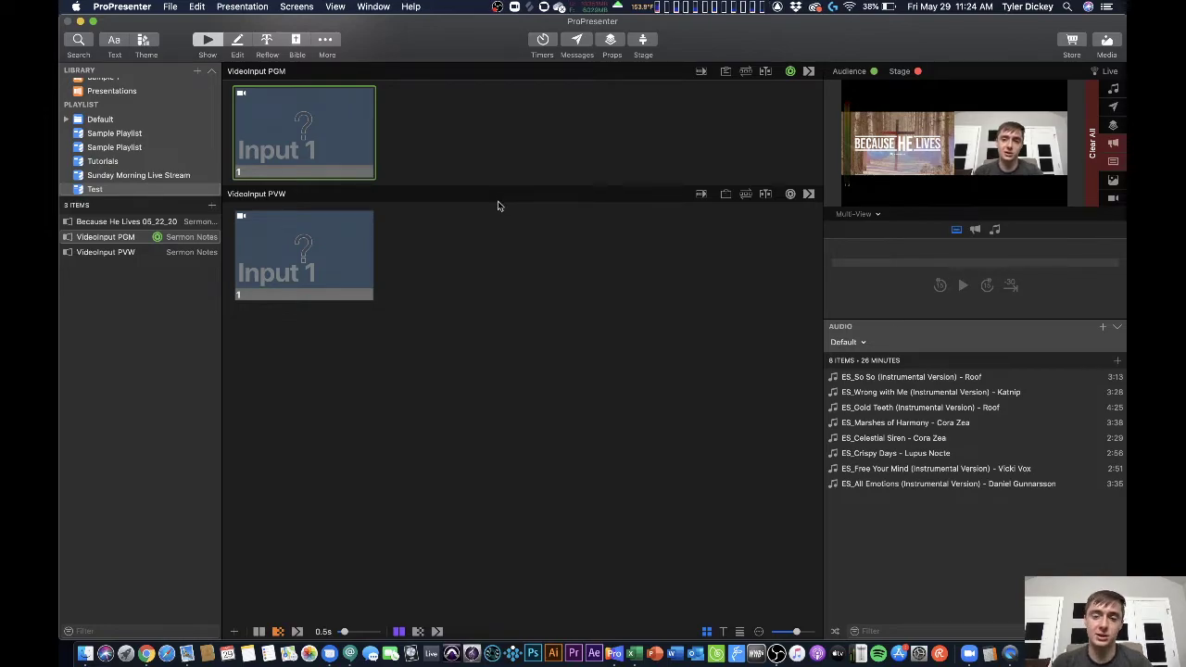
scroll(497, 203, "up", 4)
scroll(498, 206, "up", 10)
scroll(596, 199, "up", 15)
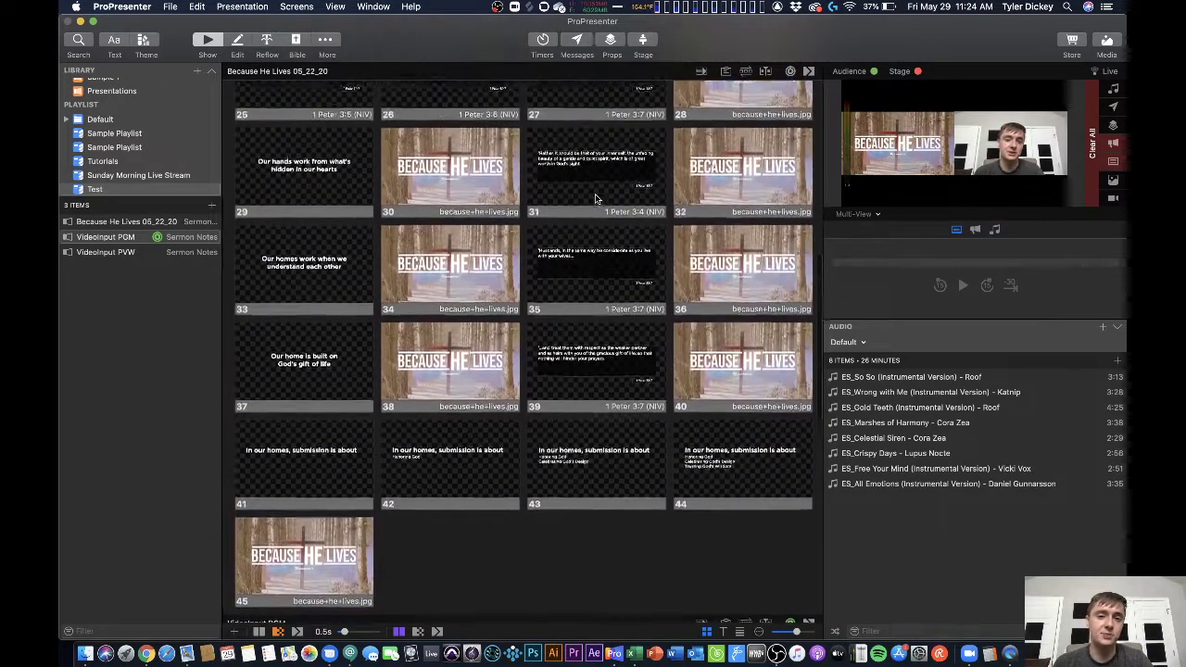
scroll(596, 199, "up", 3)
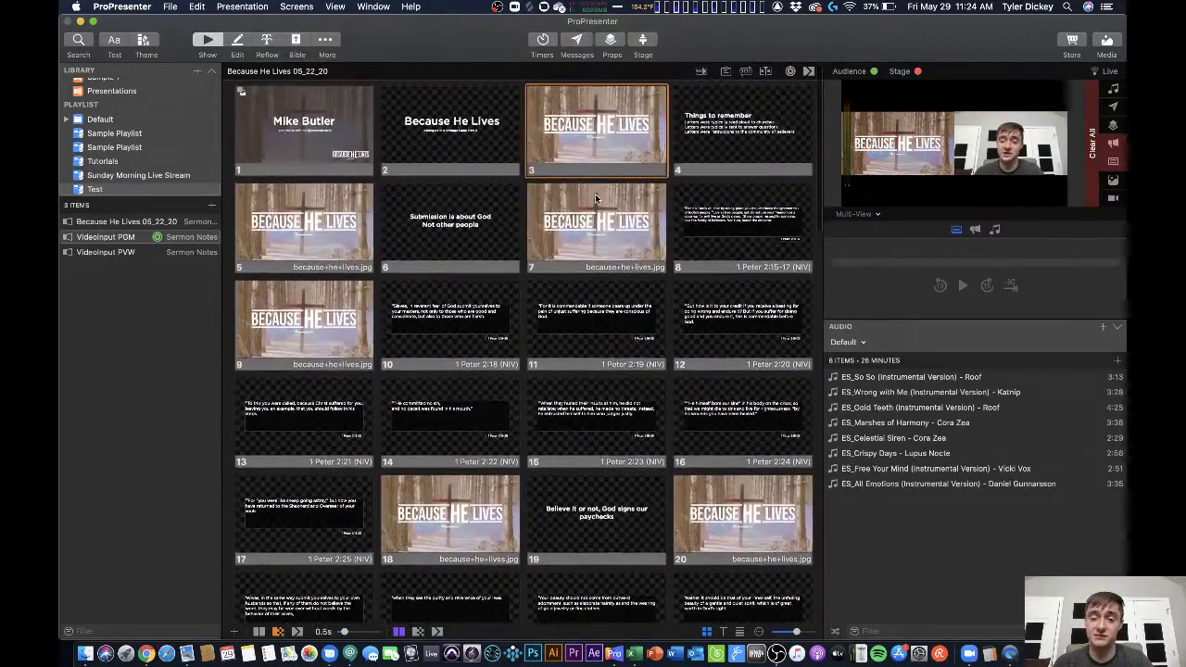
scroll(595, 200, "down", 10)
scroll(595, 200, "down", 10)
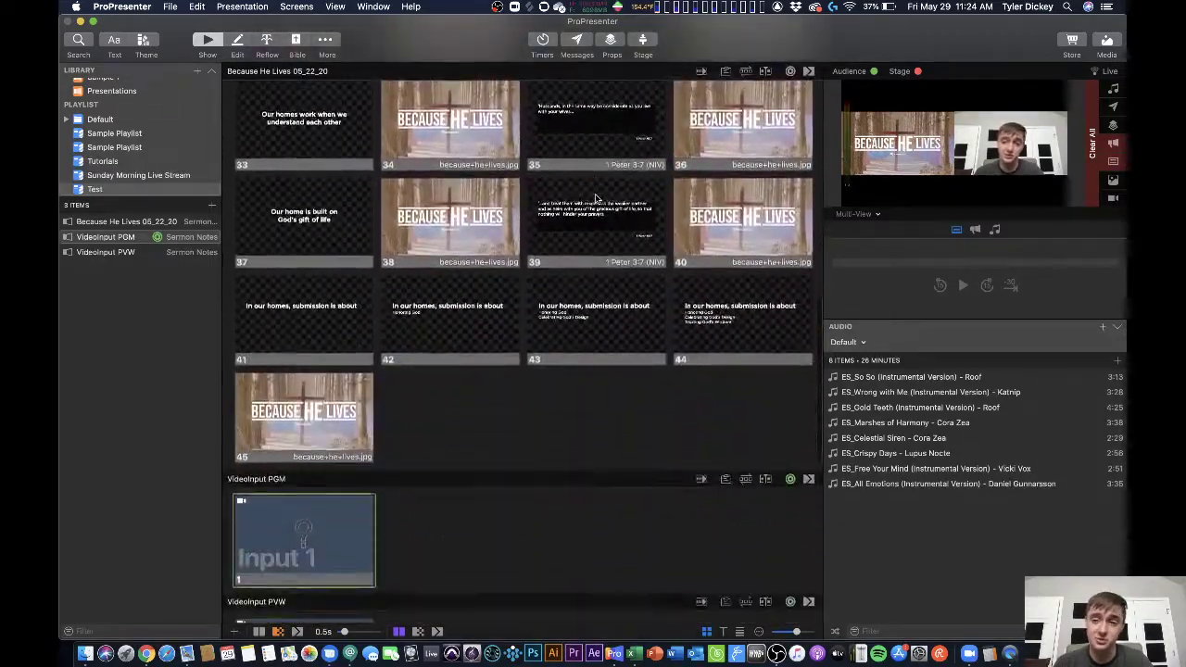
scroll(595, 199, "down", 4)
scroll(596, 199, "up", 2)
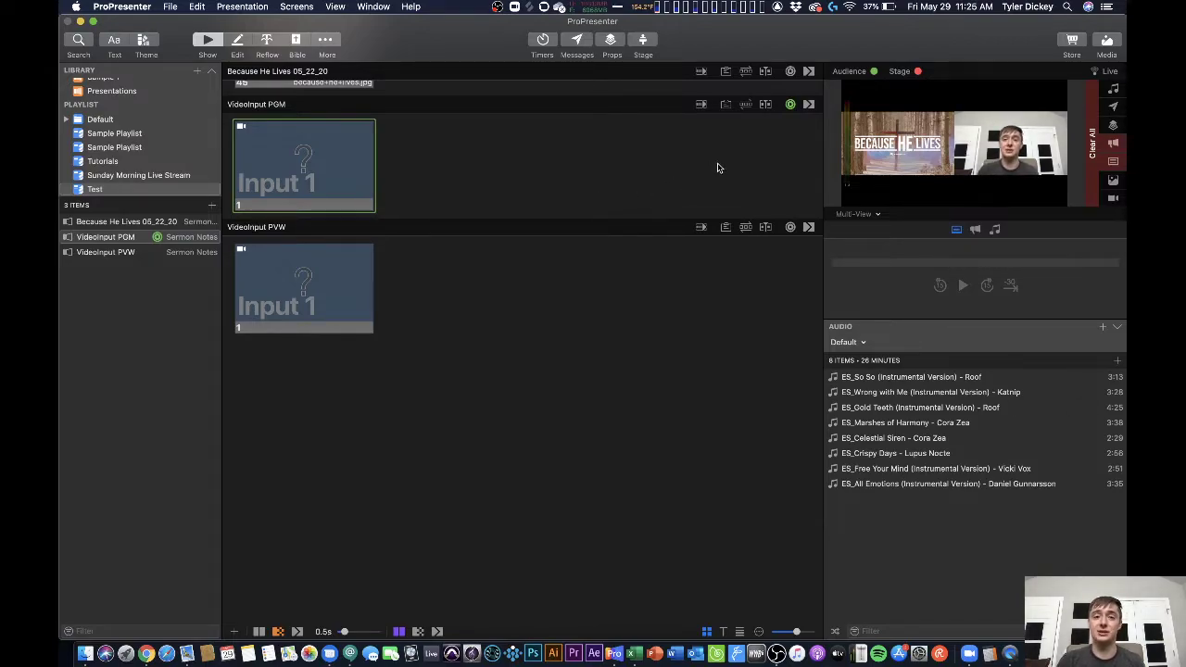
Step: Start capture, send Input 1 to preview and slide 3 live, then clear all output
left_click(1100, 74)
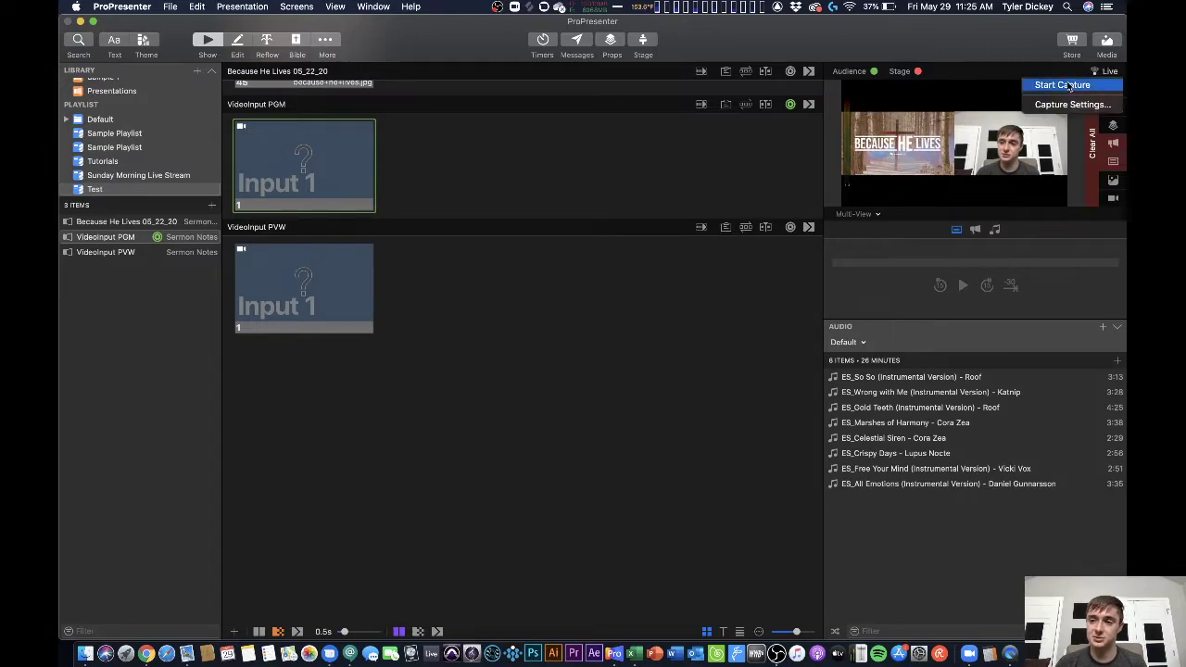
left_click(1066, 85)
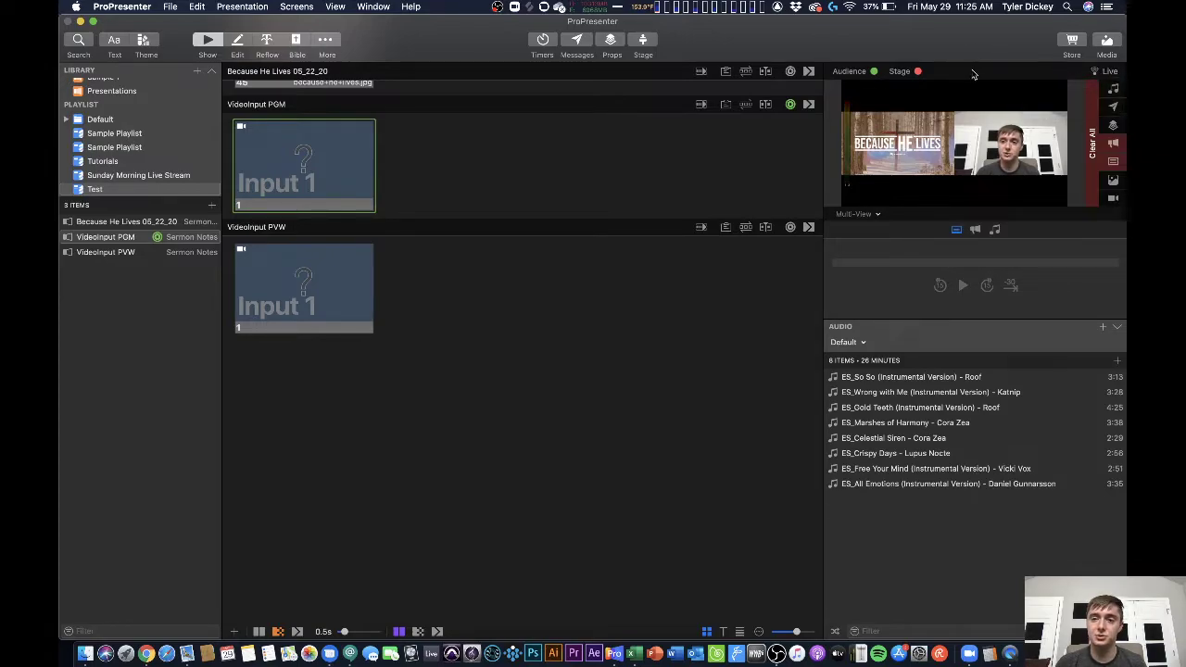
left_click(266, 298)
scroll(418, 267, "up", 4)
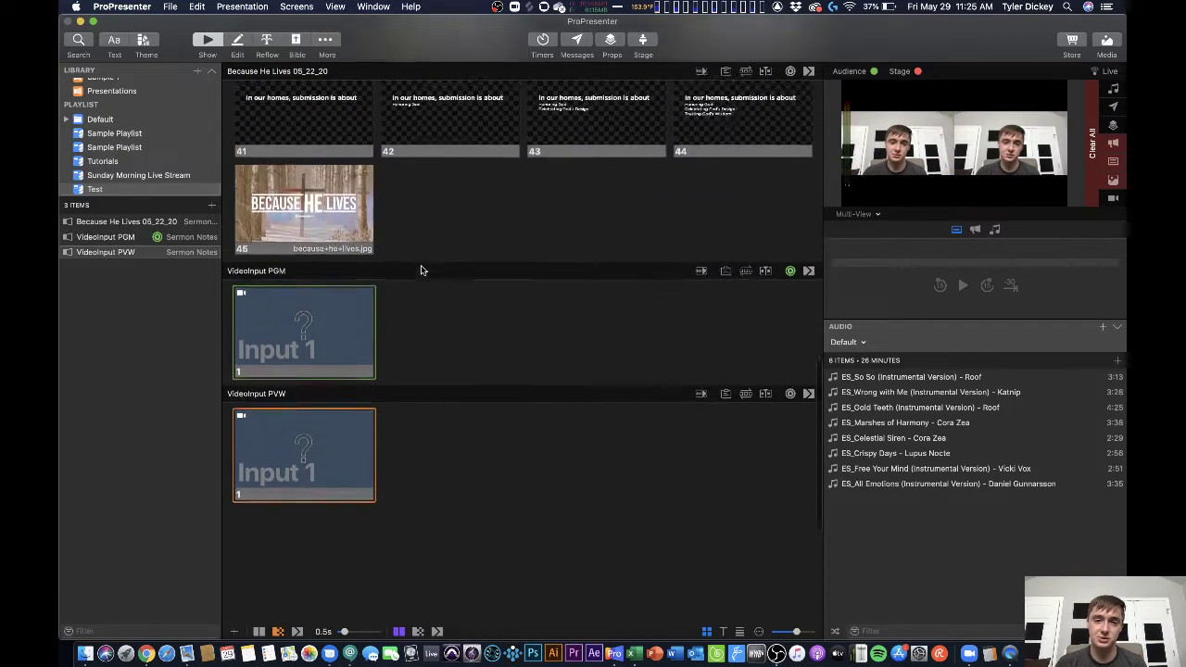
scroll(421, 269, "up", 15)
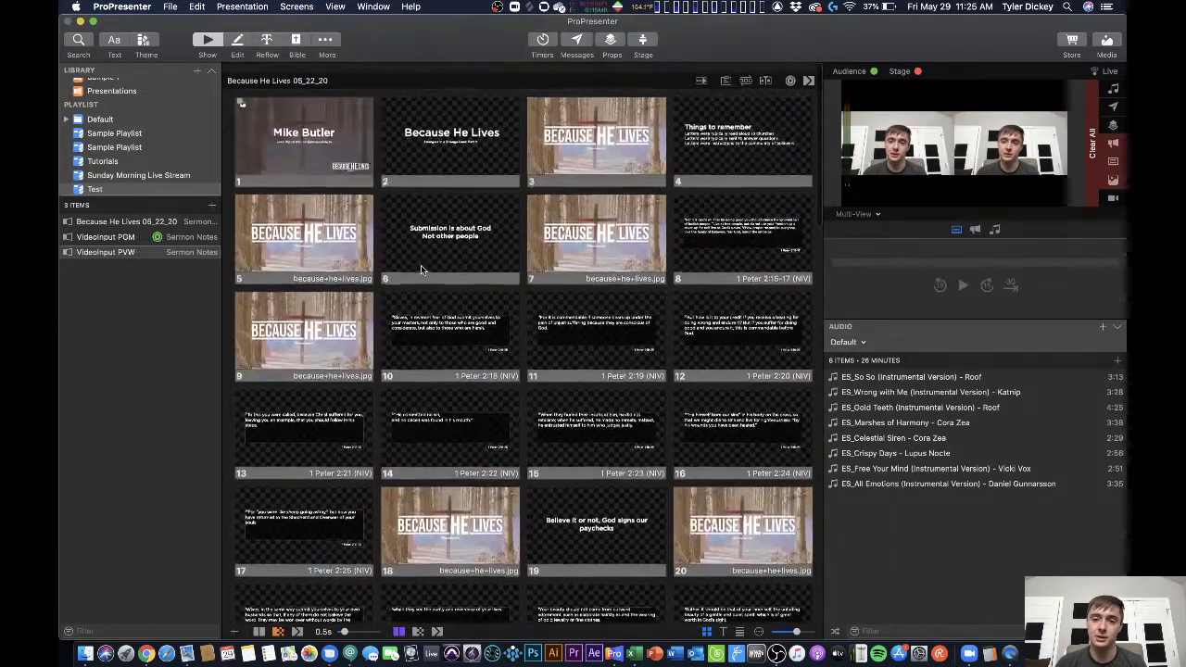
left_click(598, 153)
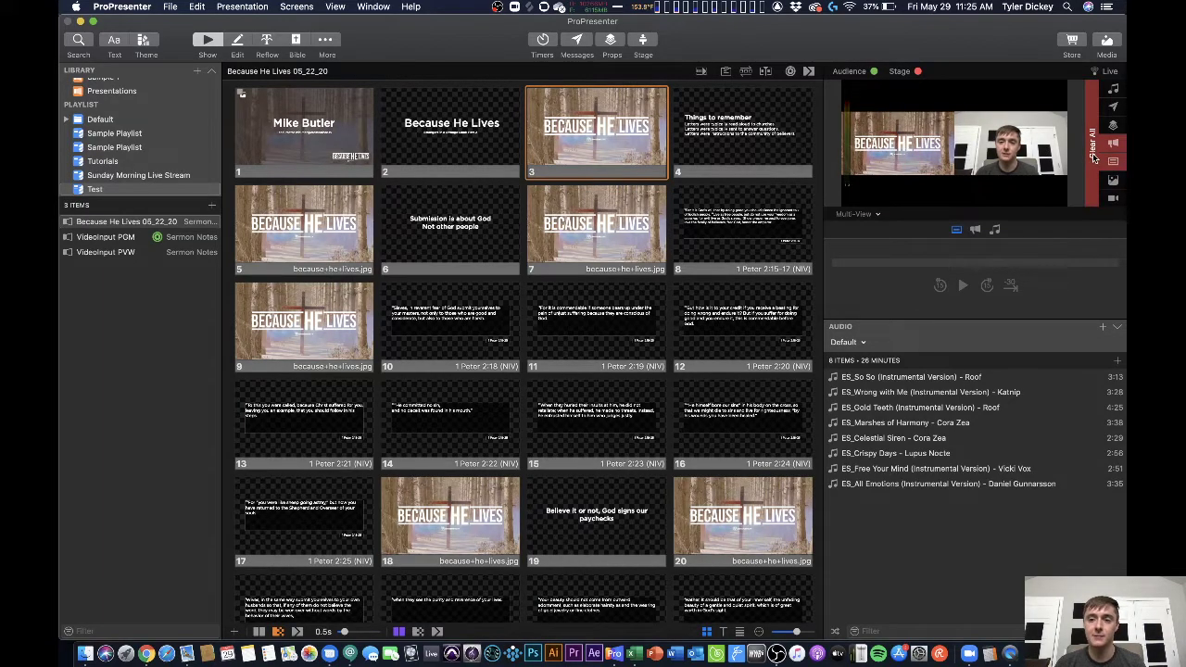
left_click(1093, 152)
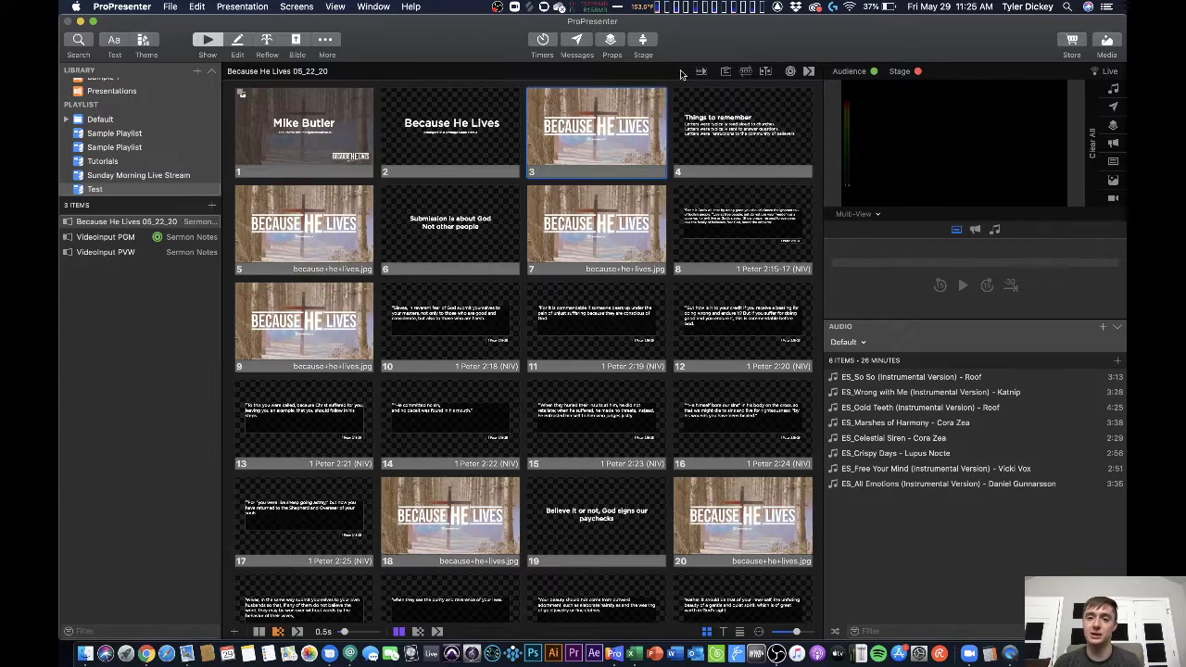
scroll(700, 207, "down", 15)
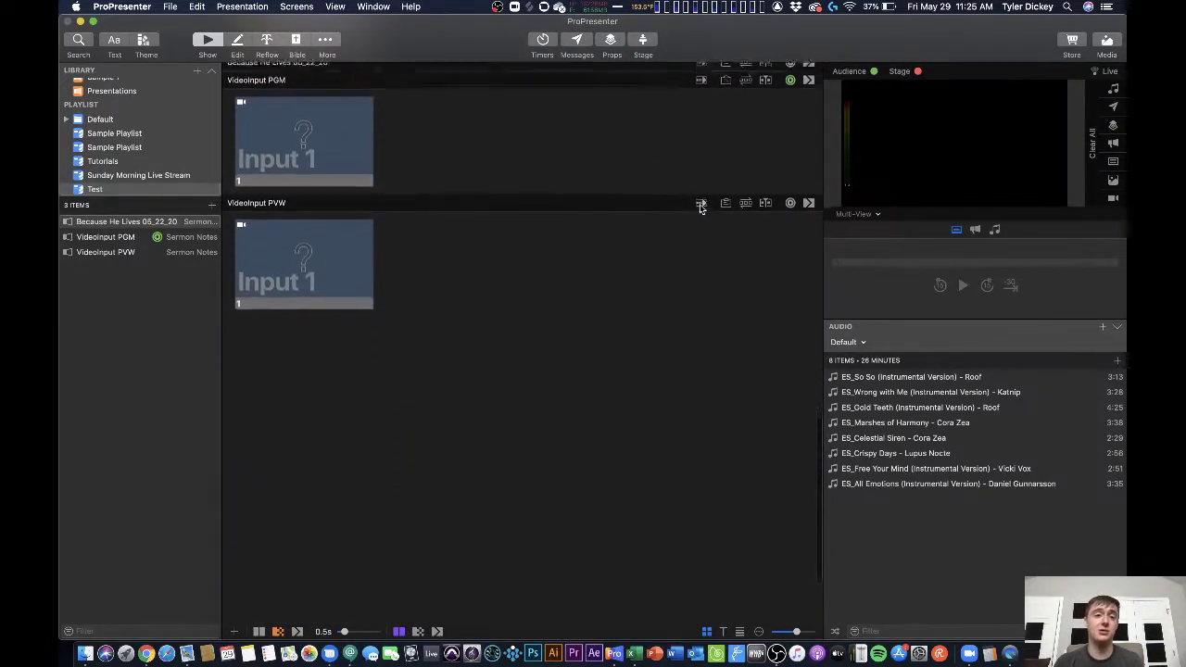
scroll(699, 207, "down", 1)
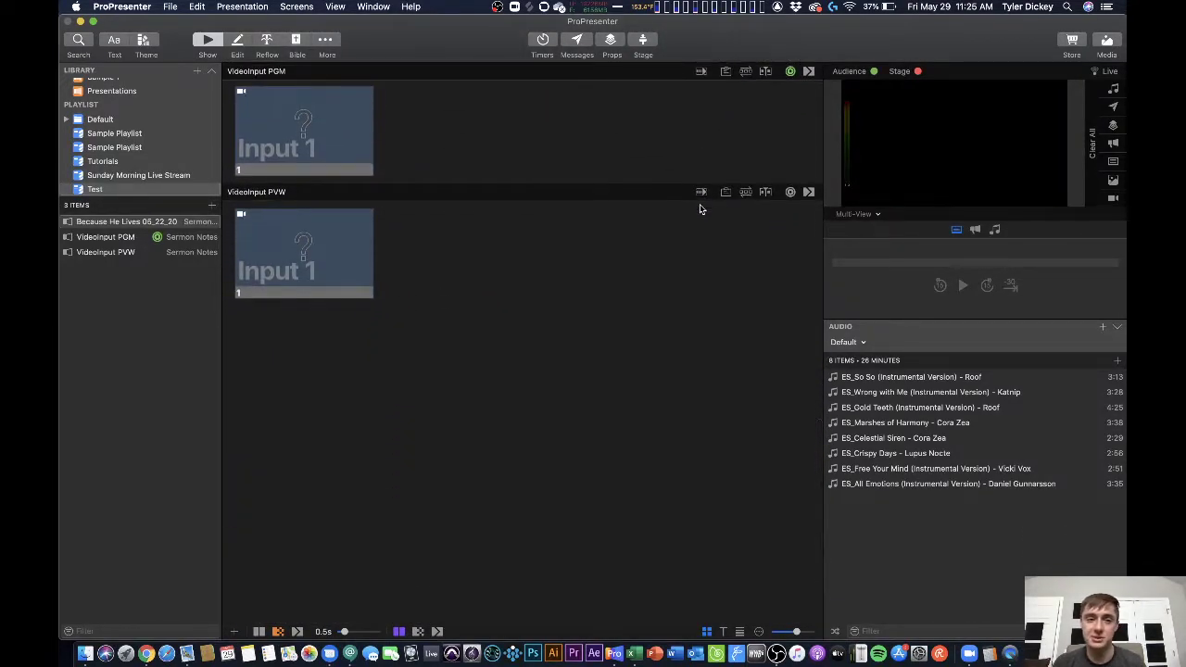
scroll(700, 209, "up", 1)
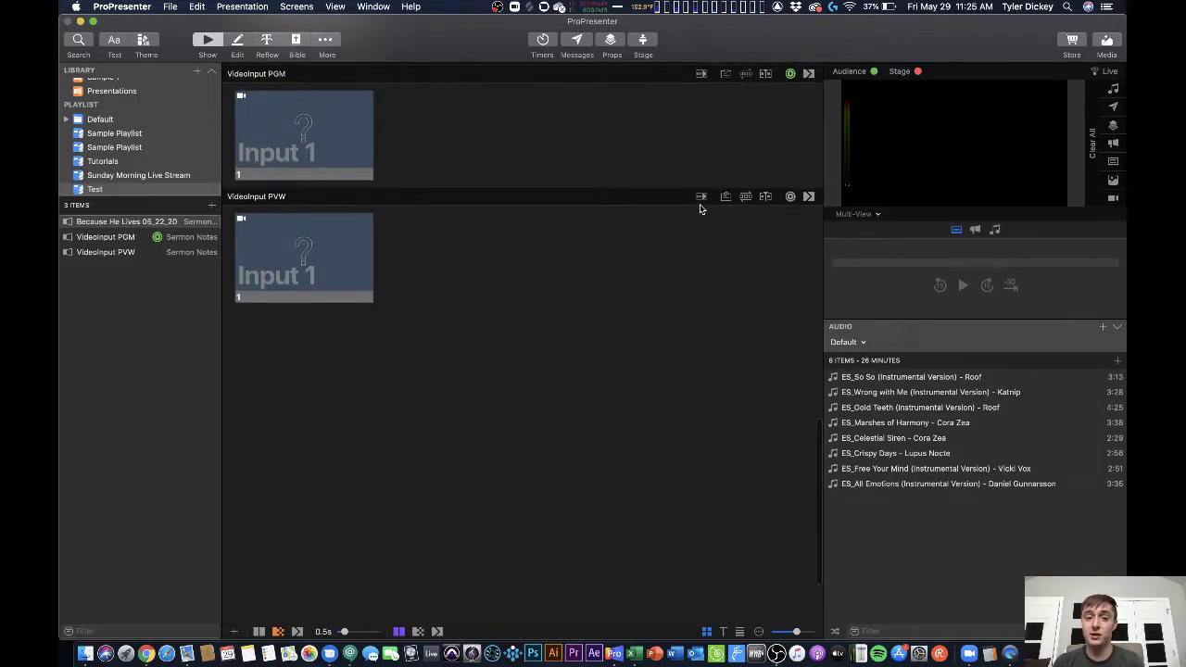
scroll(700, 212, "up", 1)
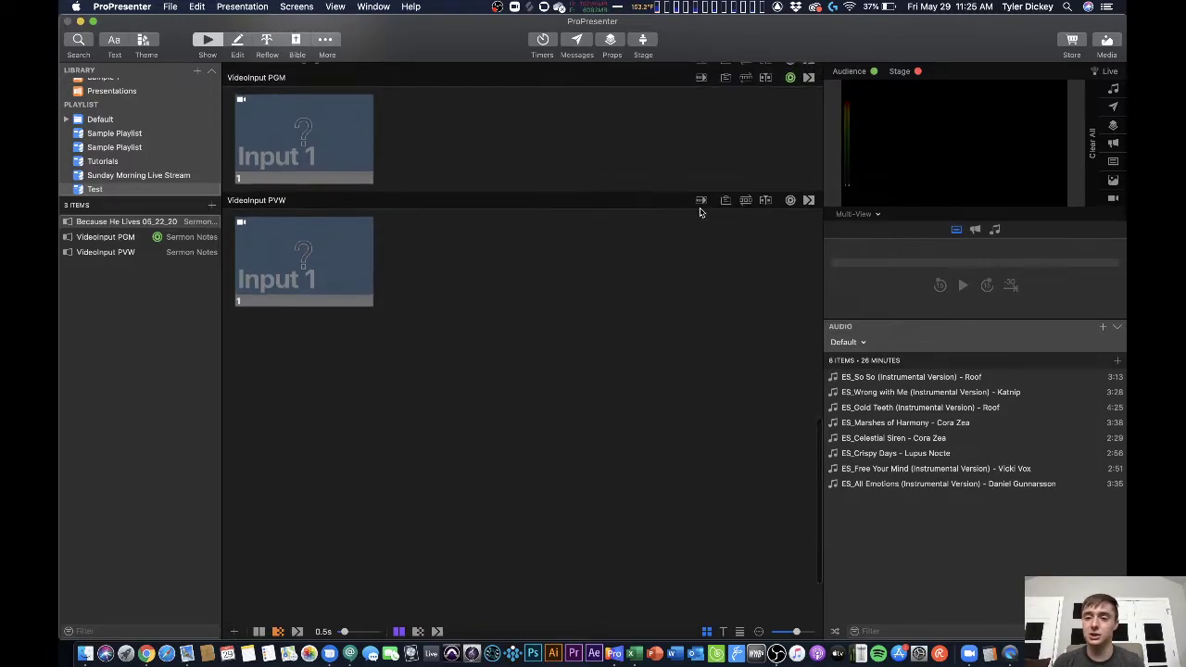
scroll(700, 212, "down", 1)
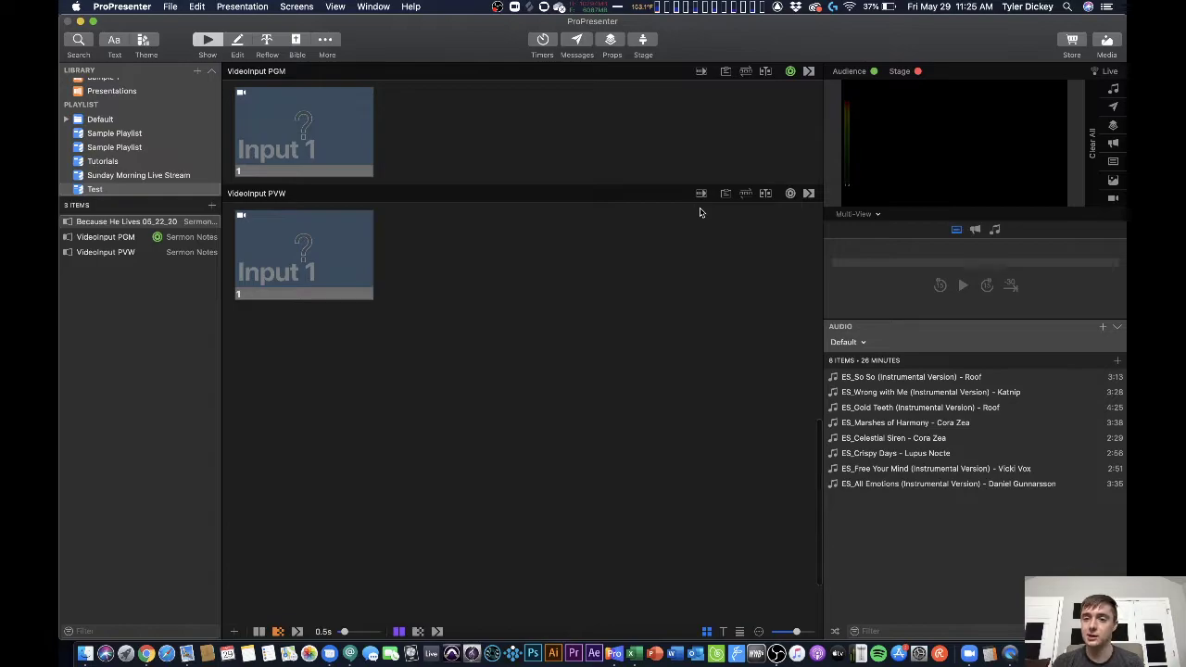